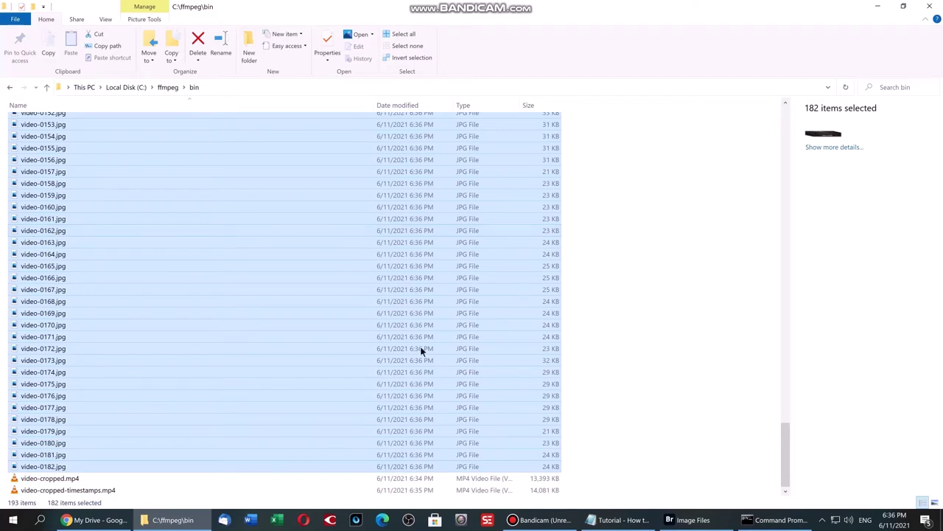
Step: Move the selected JPG frames, video-0001.jpg through video-0182.jpg, into the Image Files folder and open that folder
drag(785, 436, 794, 94)
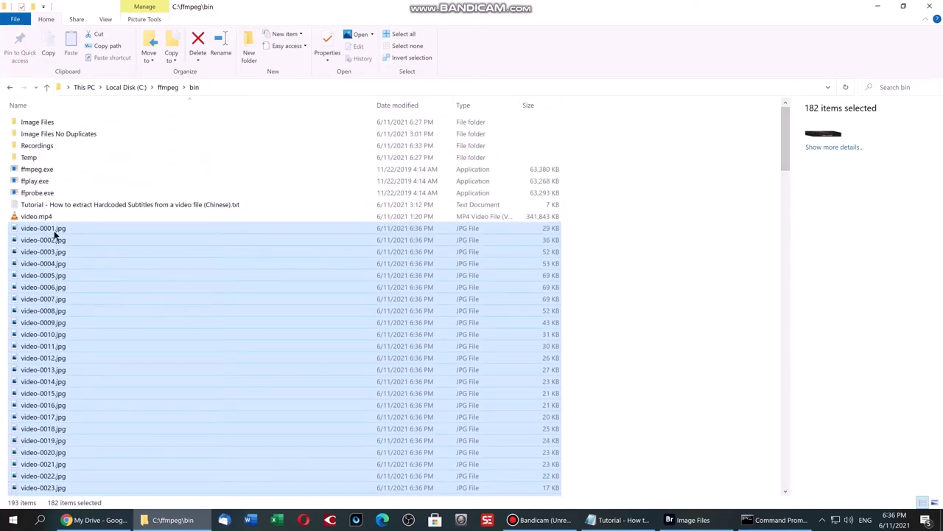
drag(47, 236, 33, 123)
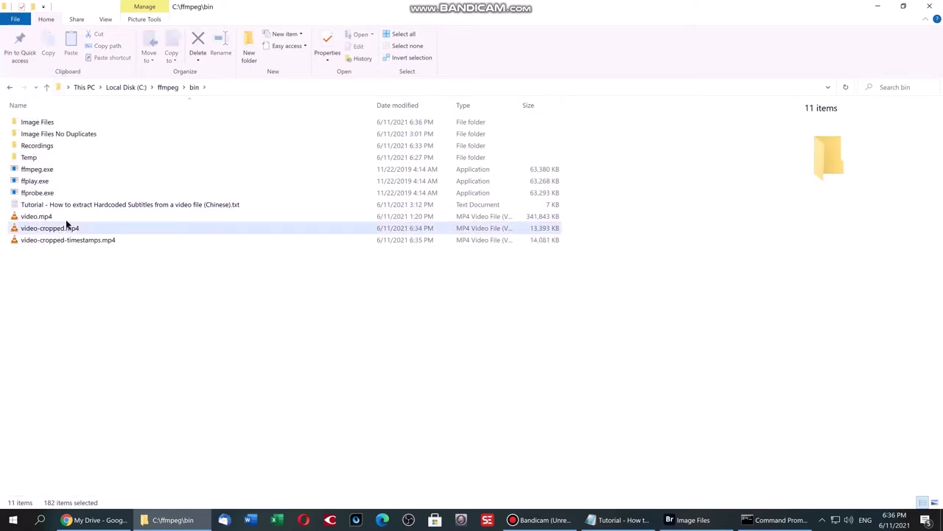
click(34, 123)
double_click(35, 123)
Step: View video-0001.jpg, video-0005.jpg and video-0006.jpg to check their timestamps and subtitles, and return to the bin folder
double_click(35, 123)
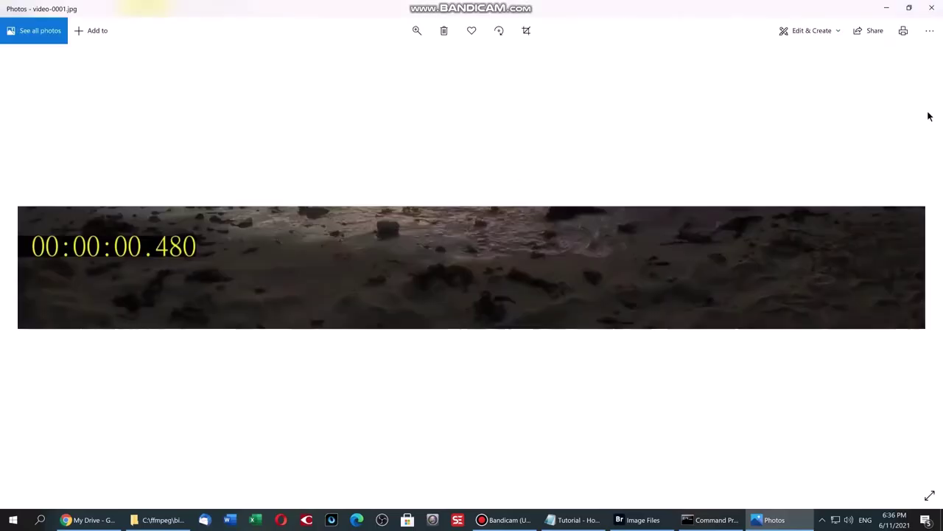
click(931, 7)
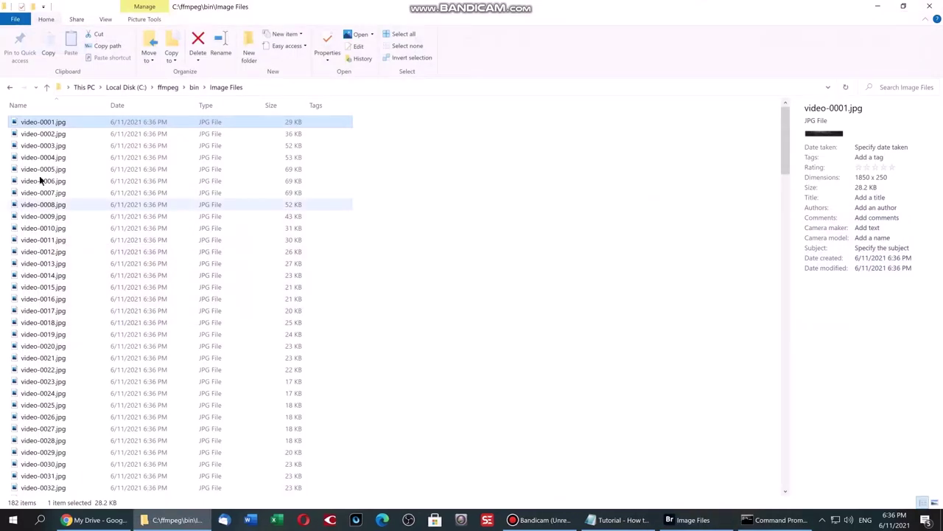
click(43, 168)
double_click(46, 168)
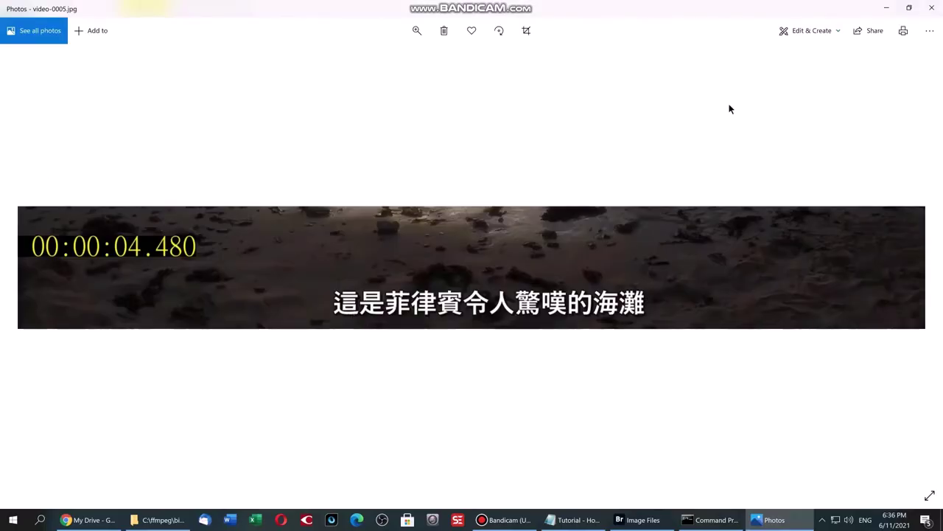
click(932, 8)
double_click(42, 182)
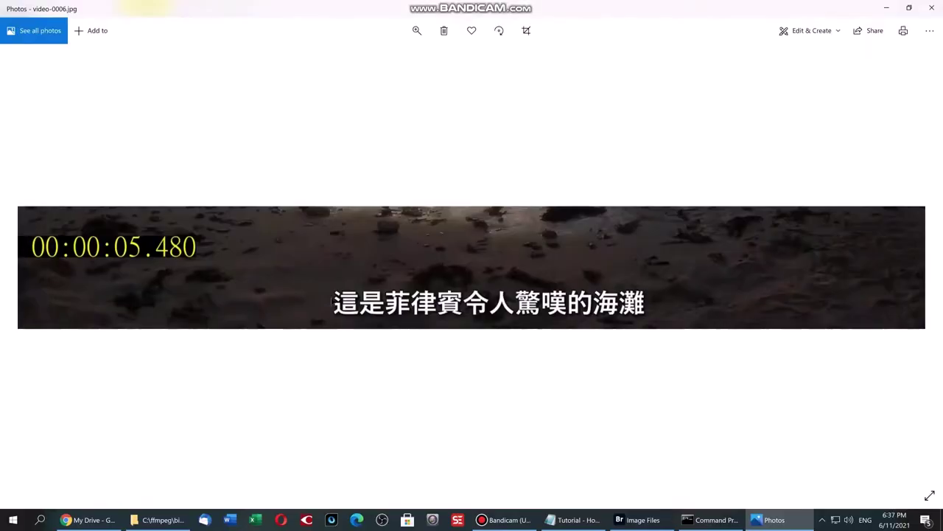
click(931, 7)
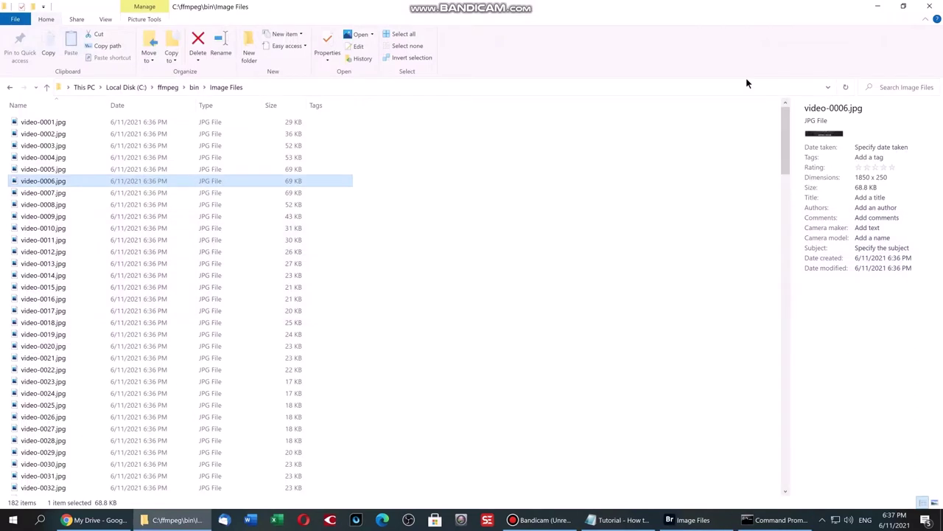
click(44, 87)
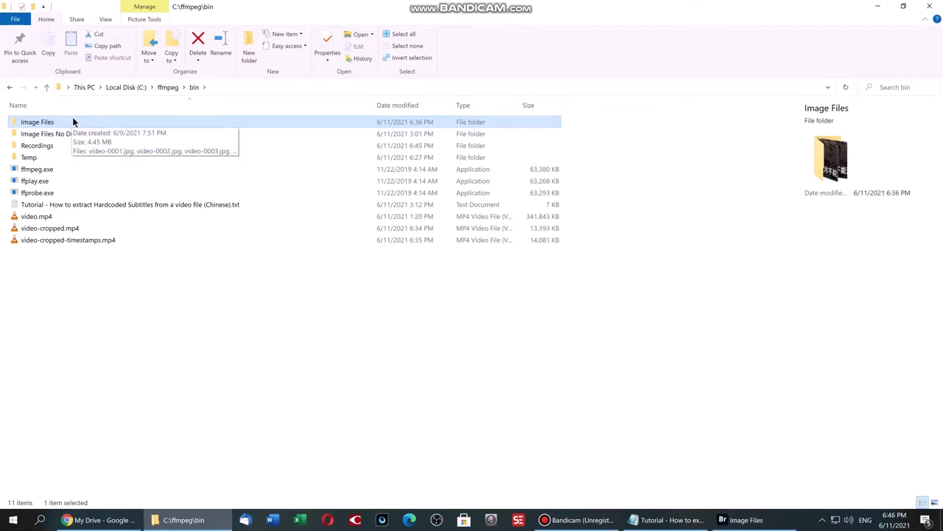
Step: Switch to Adobe Bridge and give video-0005.jpg, the first frame showing a subtitle, a red label
click(741, 520)
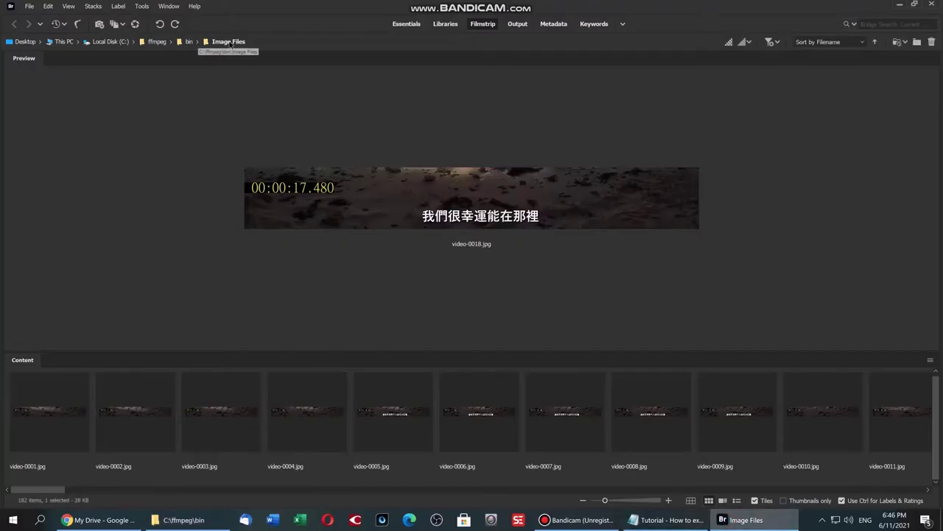
click(51, 417)
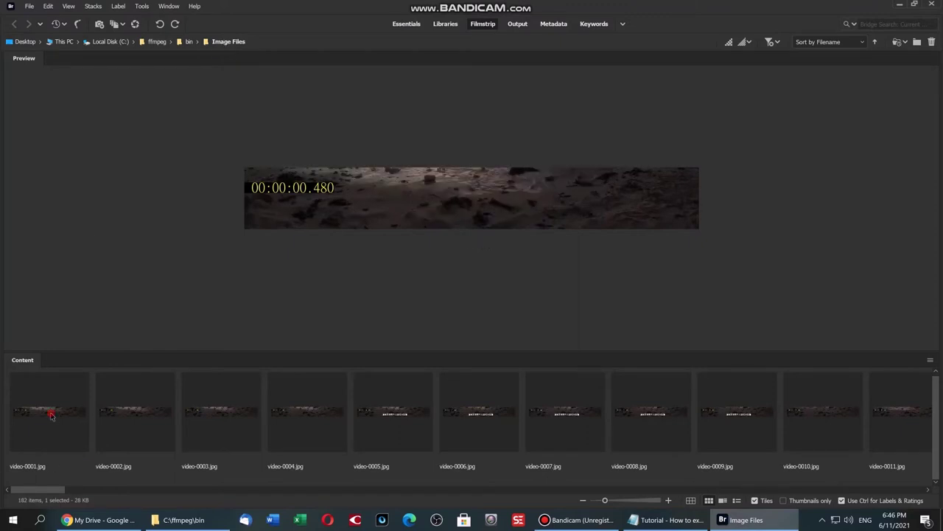
click(384, 429)
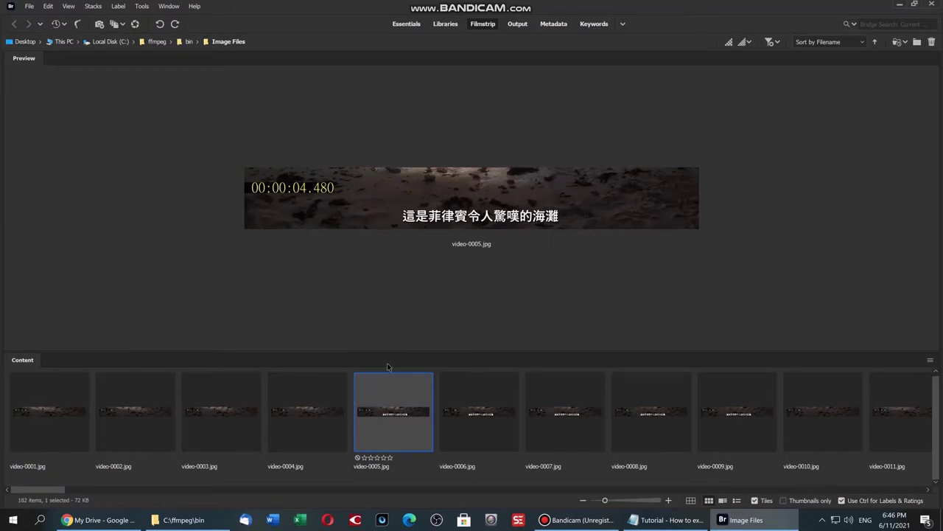
key(ctrl+6)
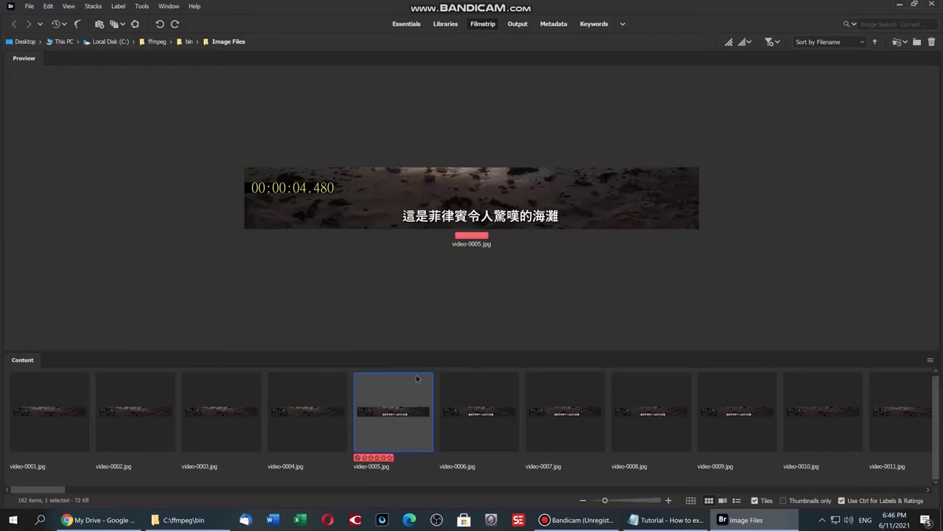
Step: Go through the following frames to the next new subtitle, video-0018.jpg, and label it red
key(Right)
key(Right)
key(Right)
key(Right)
key(Right)
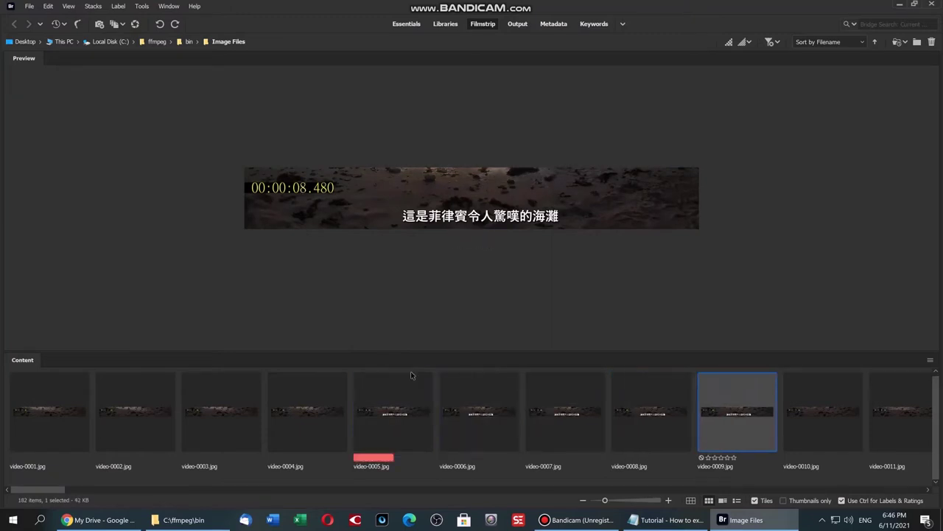
key(Right)
key(Right)
key(Right)
key(Right)
key(Right)
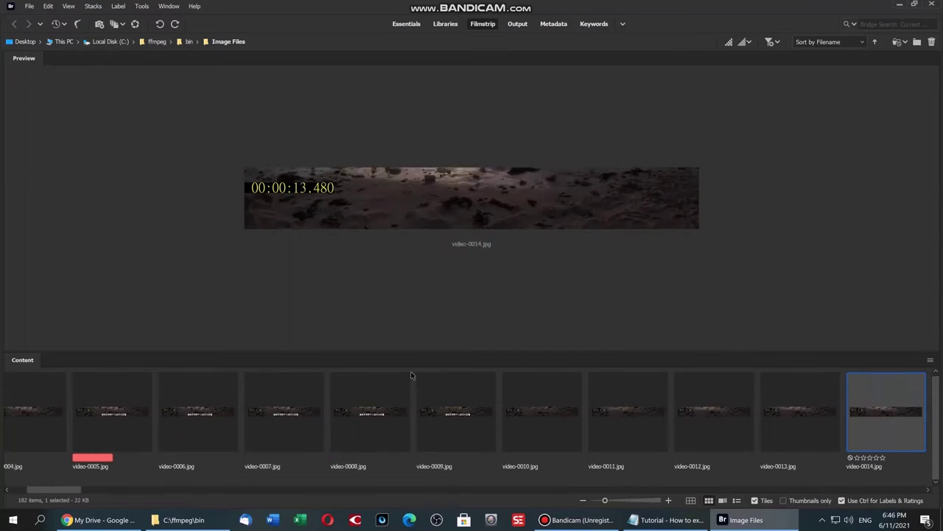
key(Right)
key(Right)
key(Right)
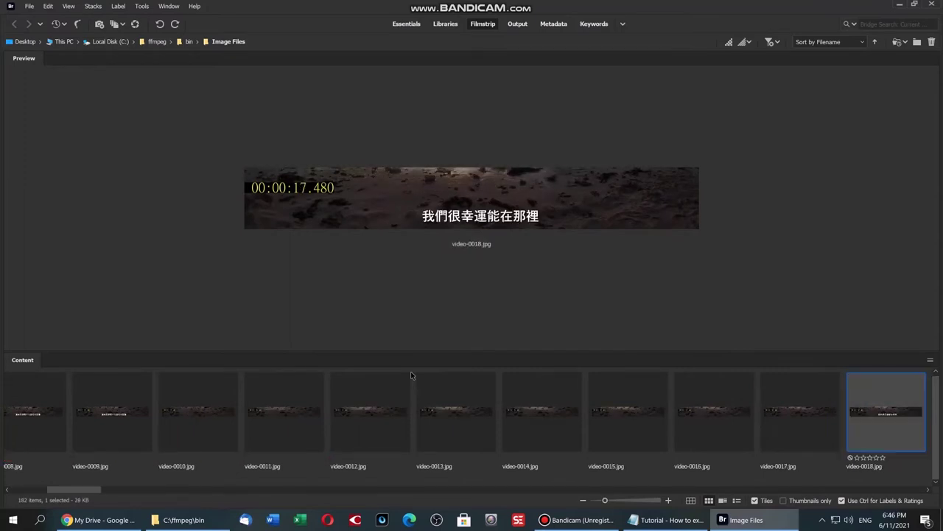
key(ctrl+6)
Step: Continue through the frames to video-0030.jpg, where the next subtitle starts, and label it red
key(Right)
key(Right)
key(Right)
key(Right)
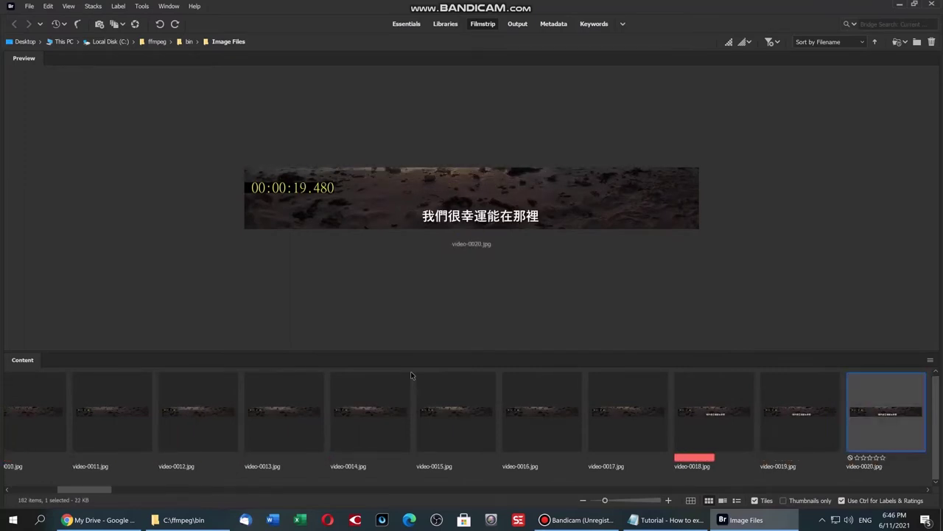
key(Right)
key(Right)
key(Right)
key(Right)
key(Right)
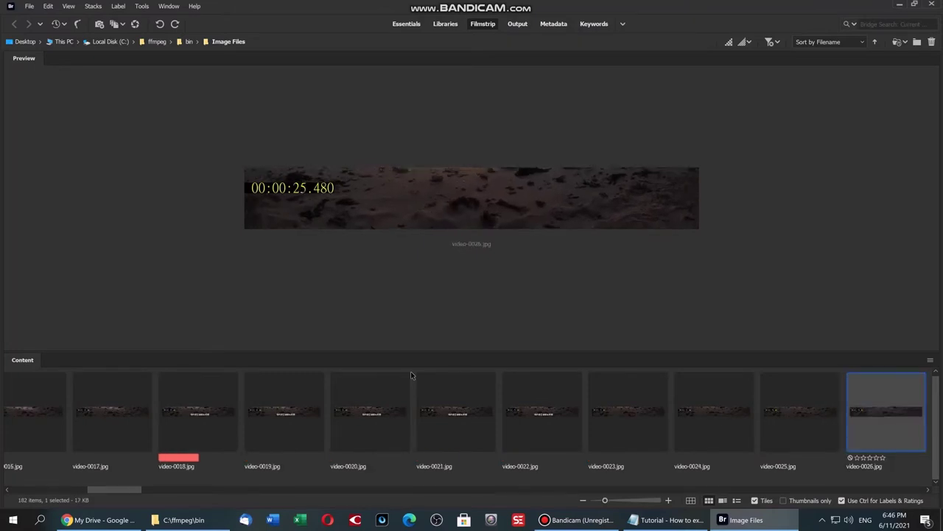
key(Right)
key(Right)
key(Right)
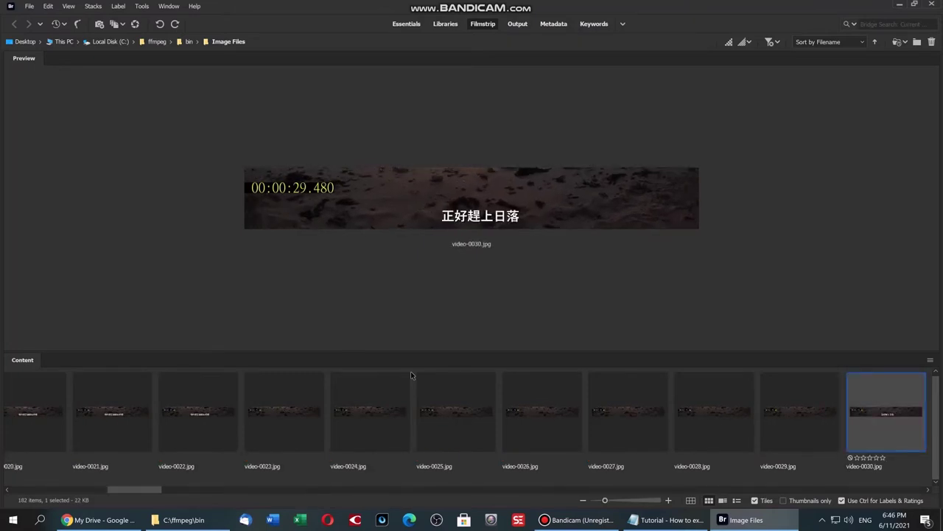
key(ctrl+6)
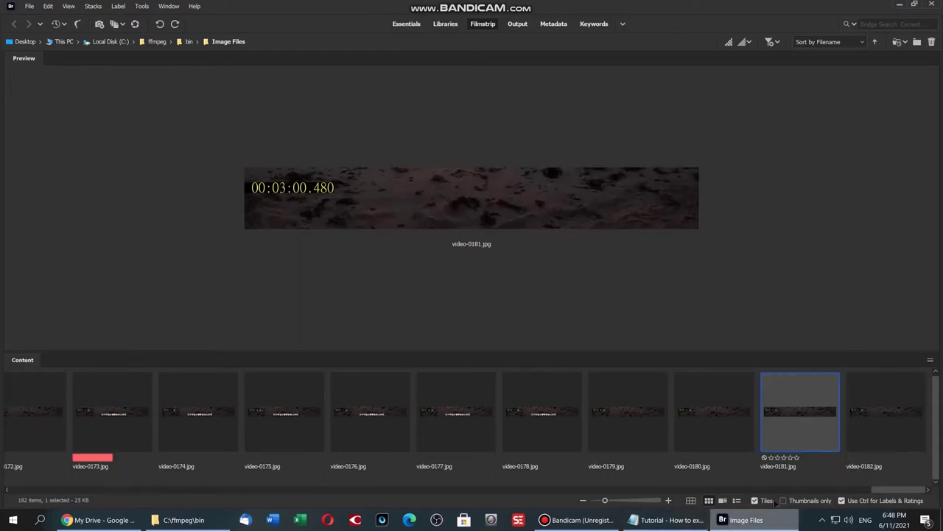
Step: Look back over the labelled frames and sort the images by label
drag(890, 494, 151, 494)
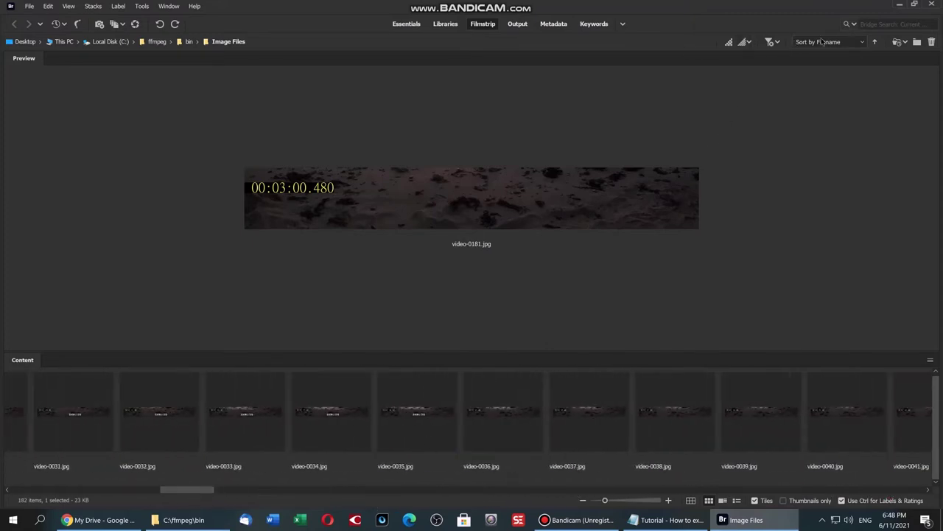
click(864, 43)
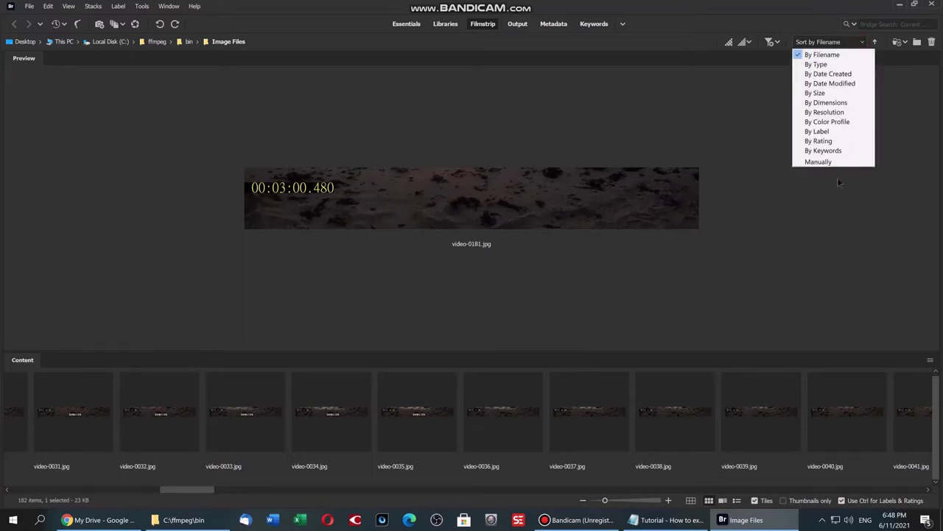
click(815, 131)
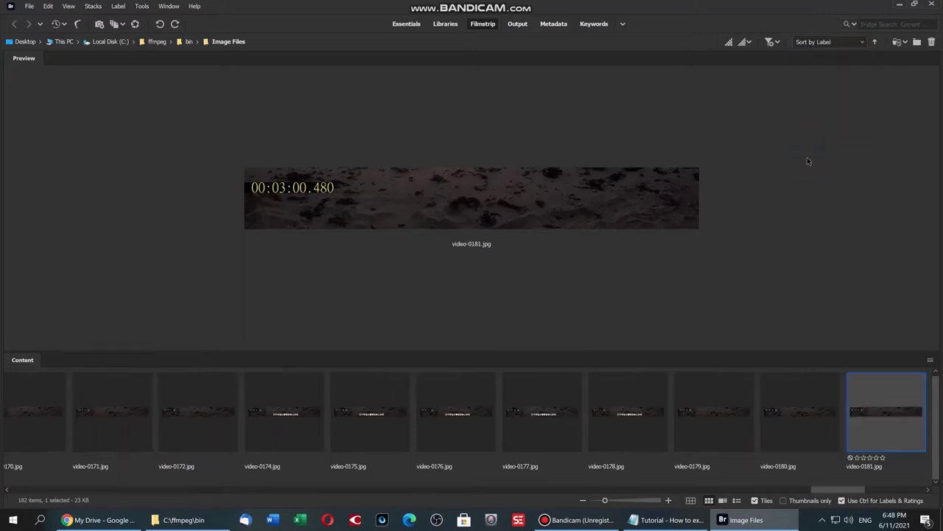
Step: Select all the red-labelled images, from video-0005.jpg to video-0173.jpg, and copy them
drag(828, 493, 861, 493)
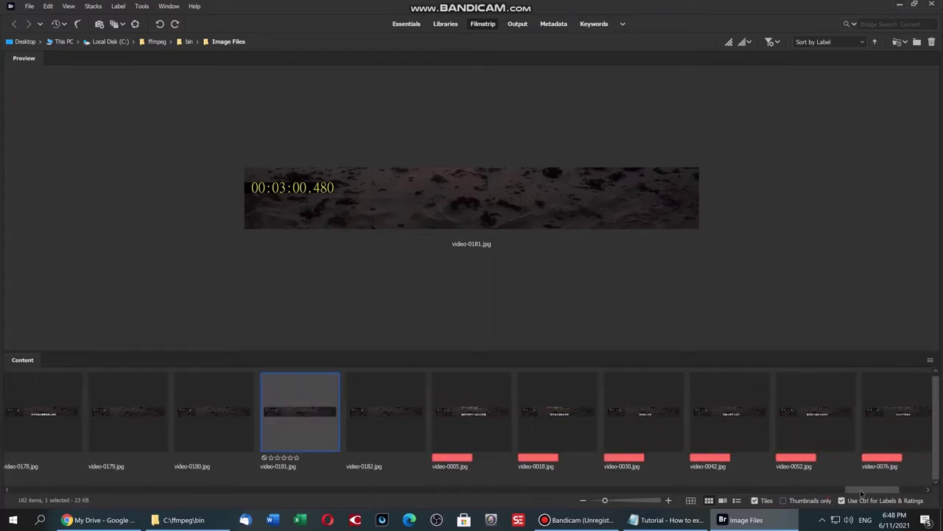
click(469, 398)
key(shift+Right)
key(shift+Right)
key(shift+Right)
key(shift+Right)
key(shift+Right)
key(shift+Right)
key(shift+Right)
key(shift+Right)
key(shift+Right)
key(shift+Right)
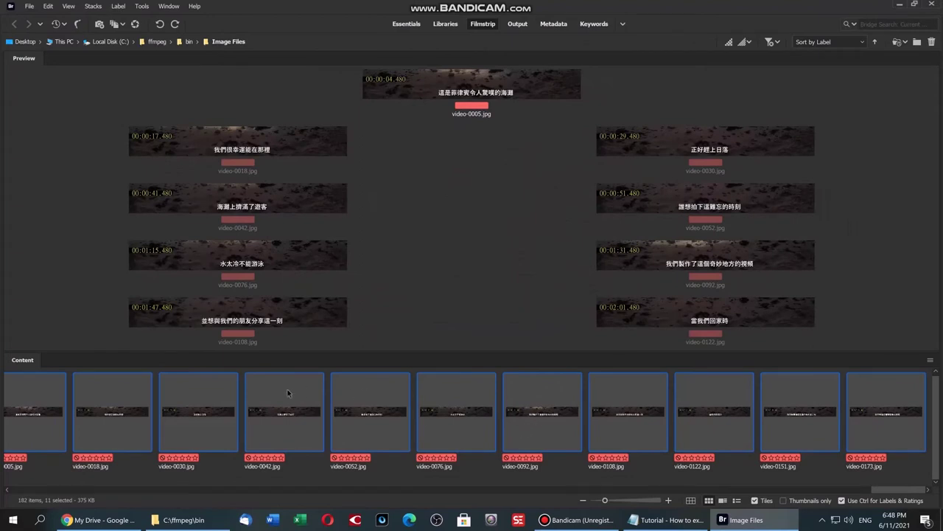
right_click(288, 393)
click(312, 213)
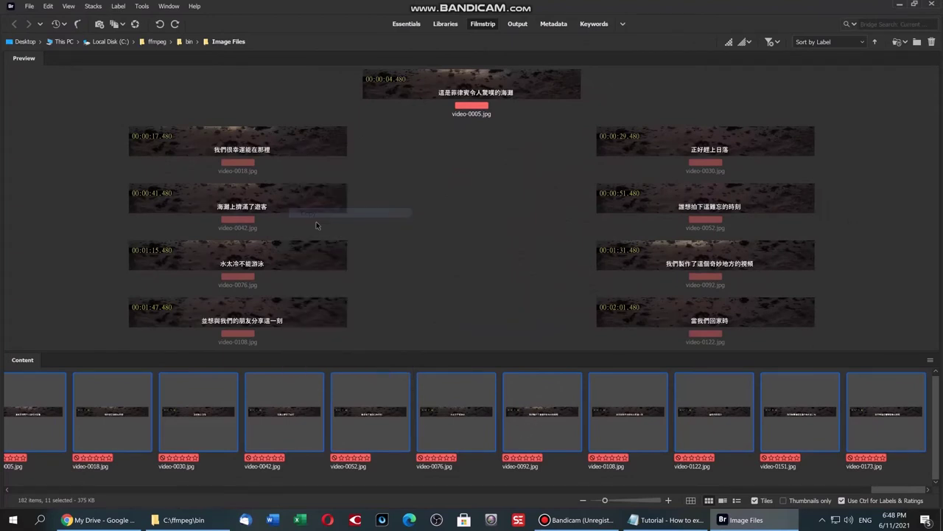
Step: Switch to File Explorer and paste the copied images into the C:\ffmpeg\bin folder
click(189, 525)
right_click(105, 369)
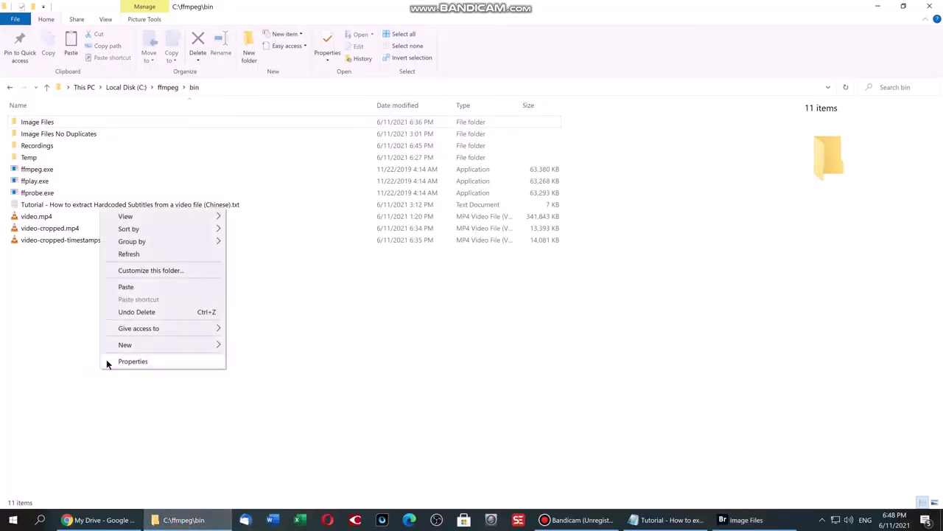
click(126, 286)
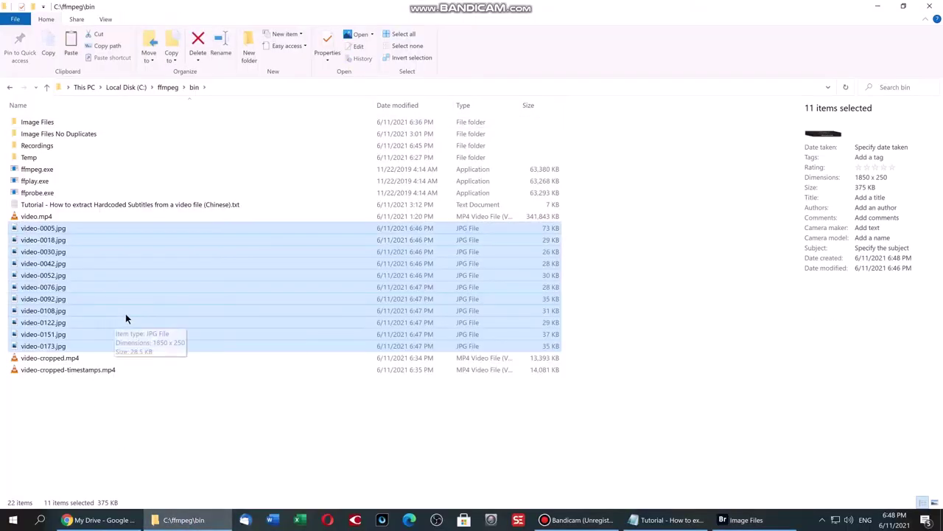
Step: Move the pasted images, video-0005.jpg through video-0173.jpg, into the Image Files No Duplicates folder, replacing the files with the same names
click(82, 229)
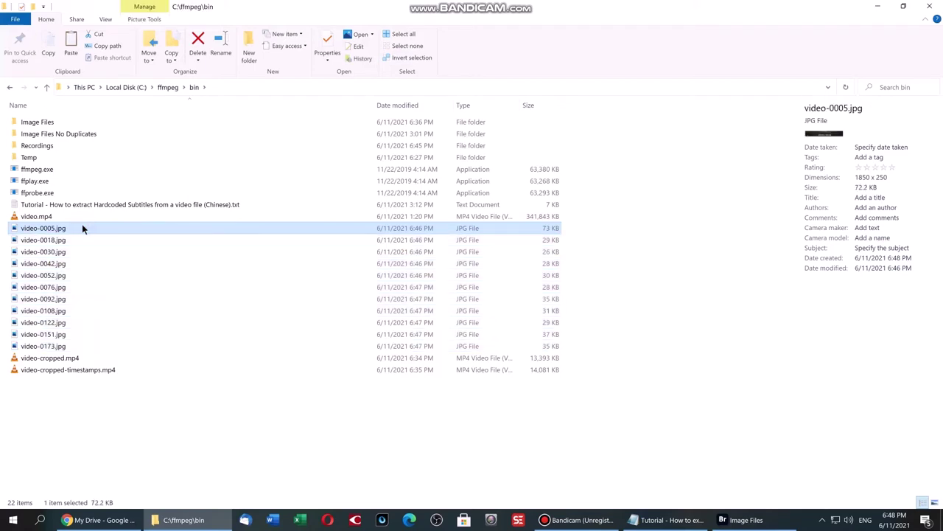
key(shift+Down)
key(shift+Down)
key(shift+Down)
key(shift+Down)
key(shift+Down)
key(shift+Down)
key(shift+Down)
key(shift+Down)
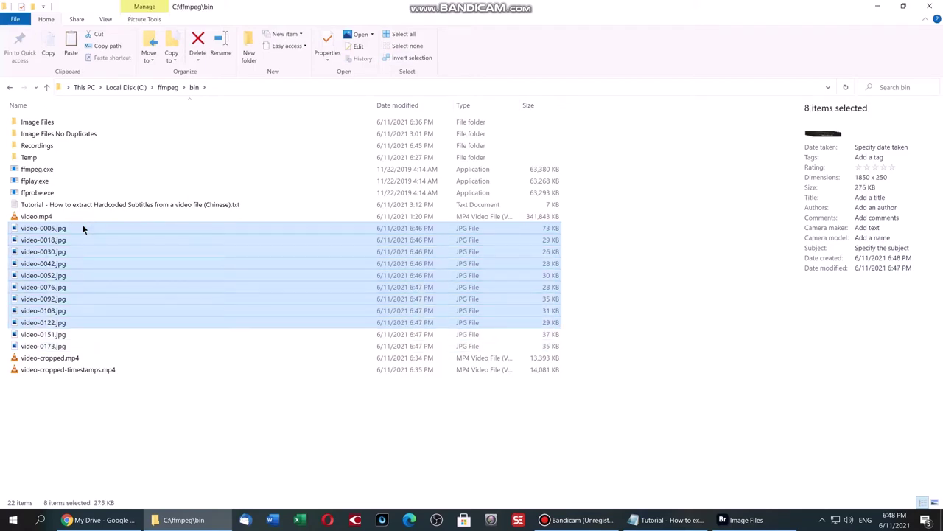
key(shift+Down)
key(shift+Down)
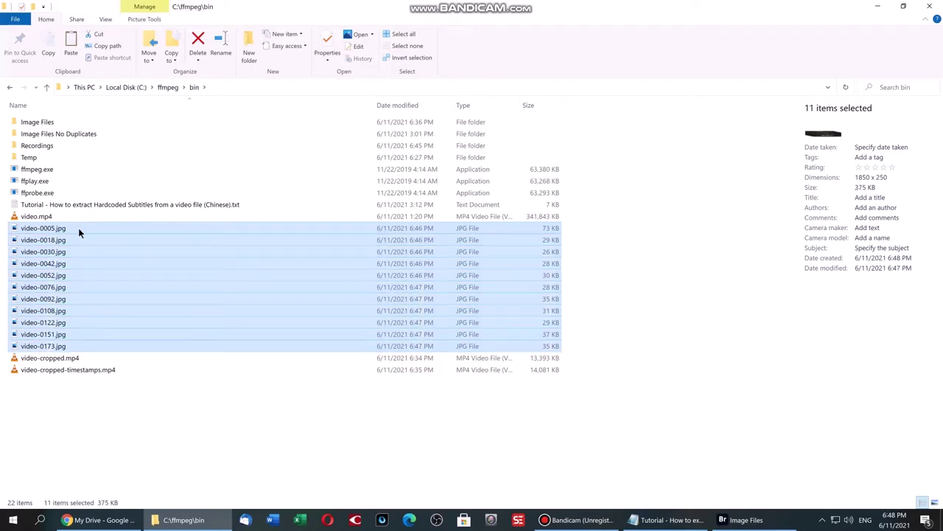
drag(42, 263, 51, 135)
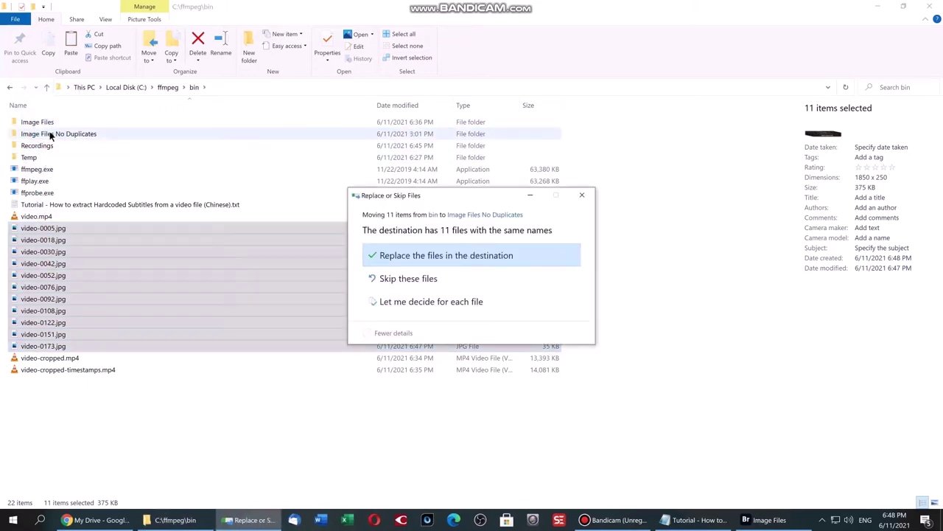
click(418, 257)
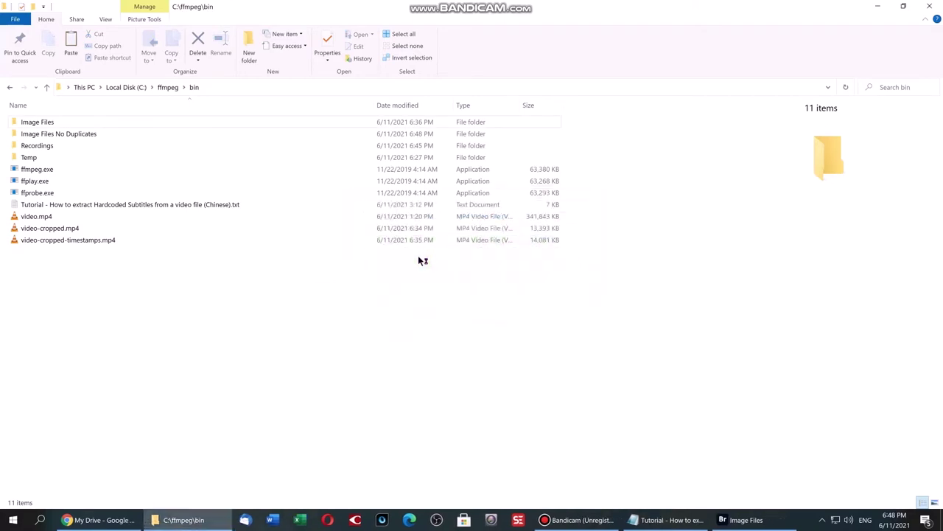
Step: Open the Image Files No Duplicates folder and start printing all of its images, with video-0005.jpg as the first one
double_click(80, 134)
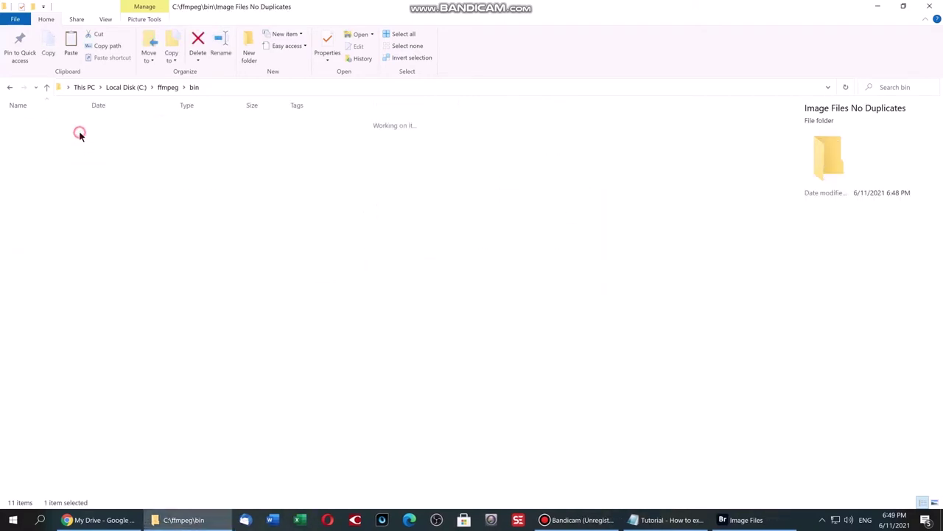
click(61, 123)
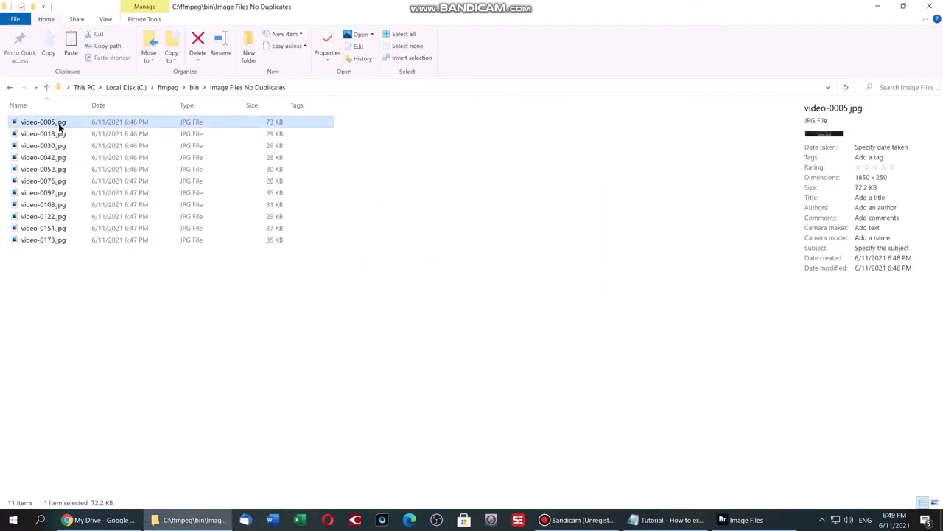
key(ctrl+a)
right_click(56, 125)
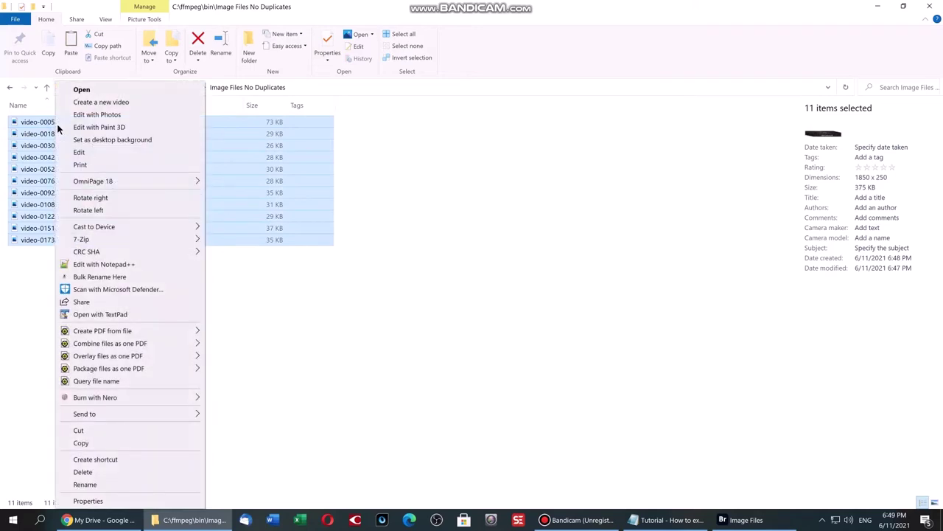
click(69, 162)
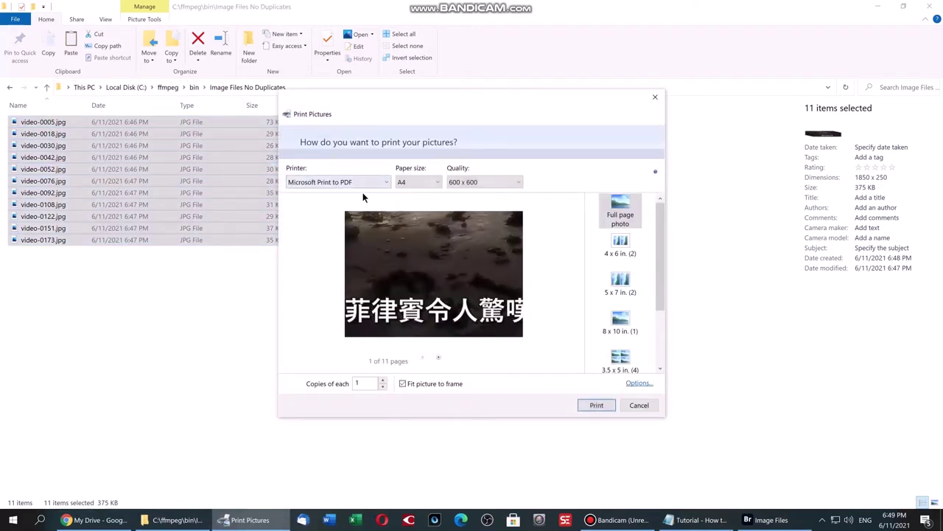
Step: Print the images with Microsoft Print to PDF without fitting them to the frame, saving the output as video in ffmpeg\bin
click(402, 384)
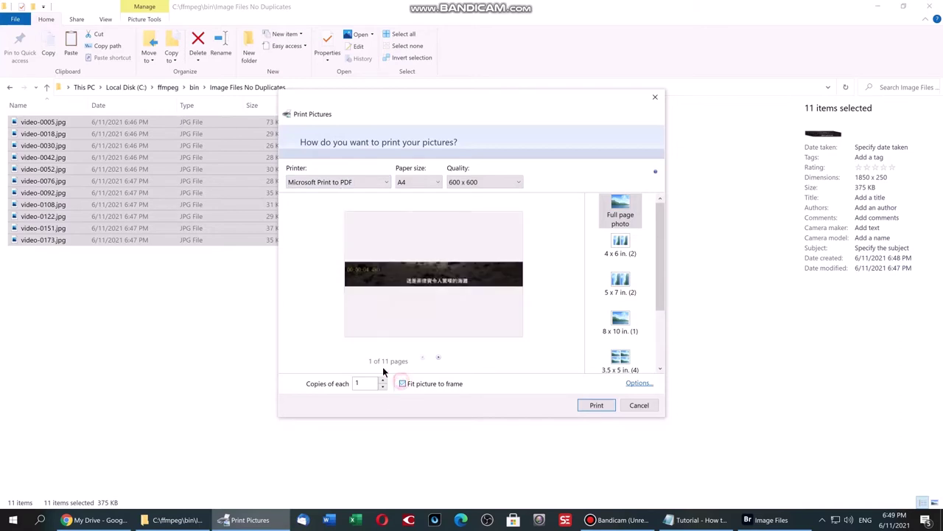
click(597, 404)
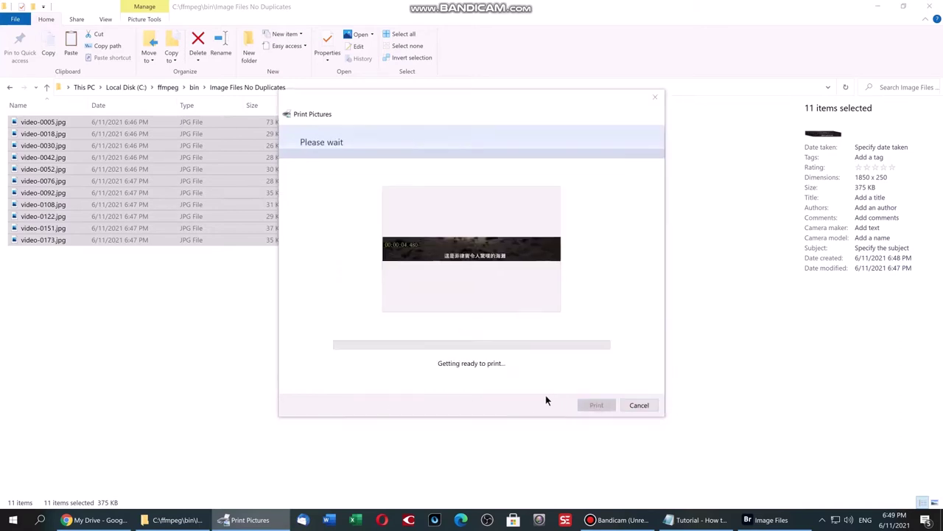
text(vi)
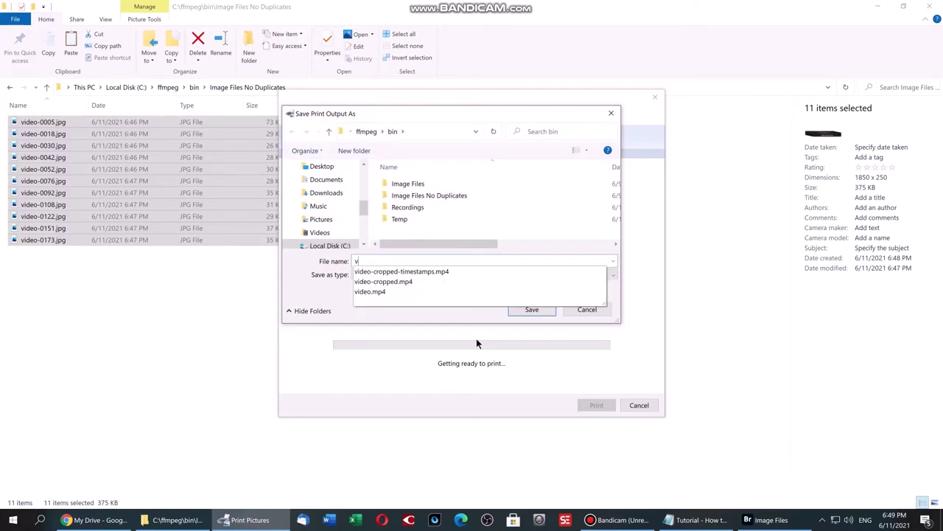
text(deo)
click(530, 311)
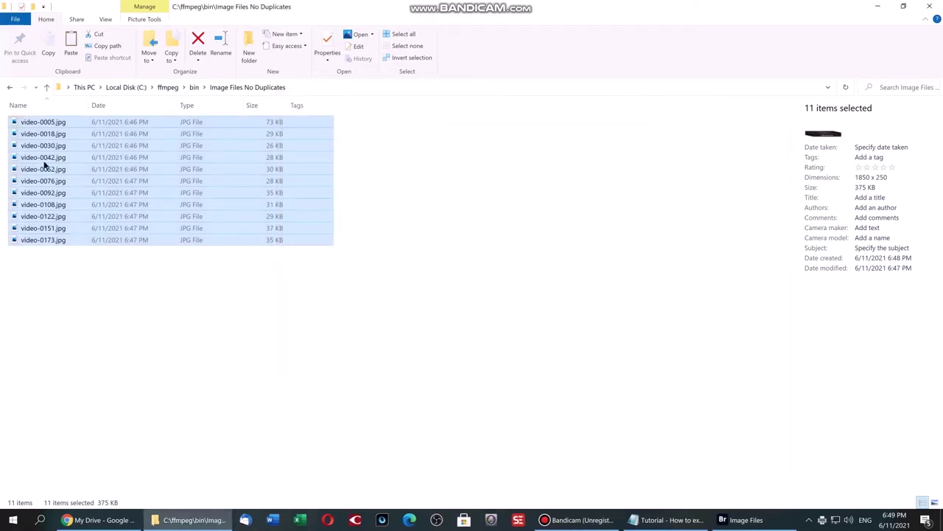
Step: Open video.pdf from the bin folder, look through its pages to the last one, and close it
click(47, 87)
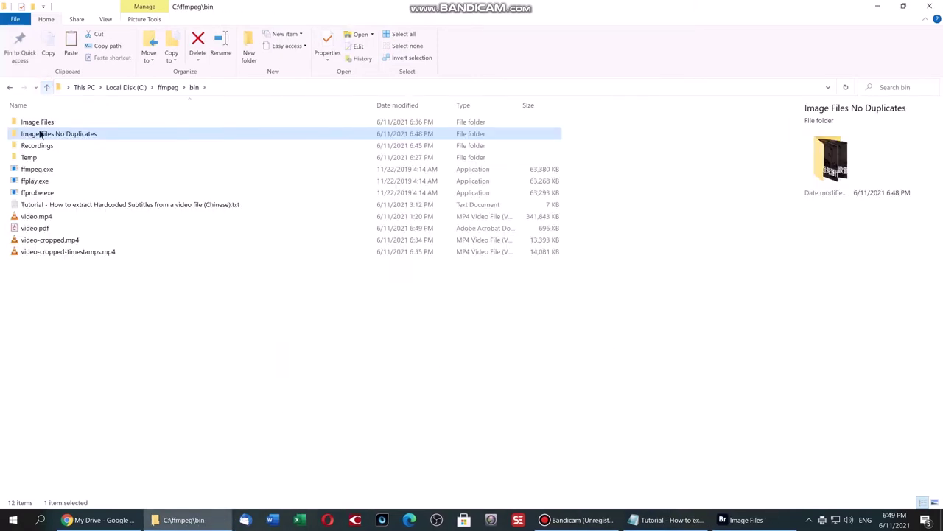
click(25, 228)
double_click(26, 229)
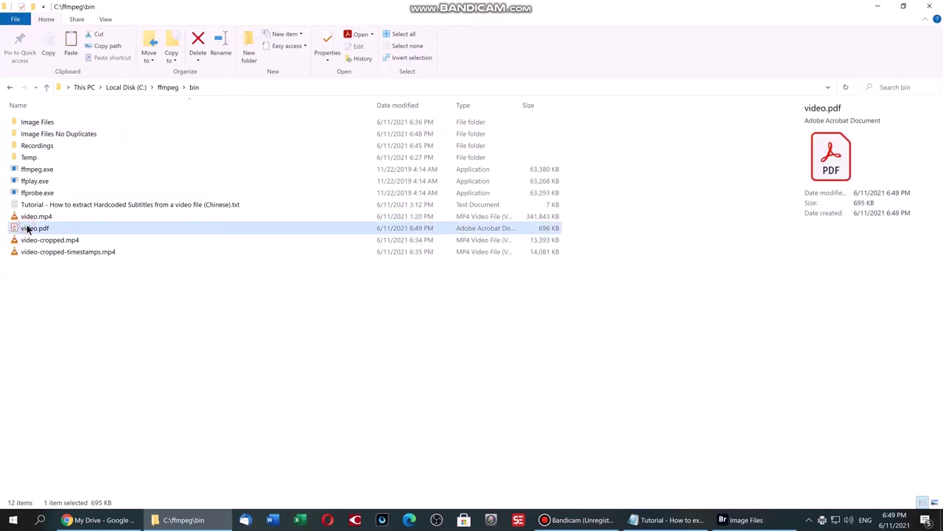
scroll(689, 211, down, 20)
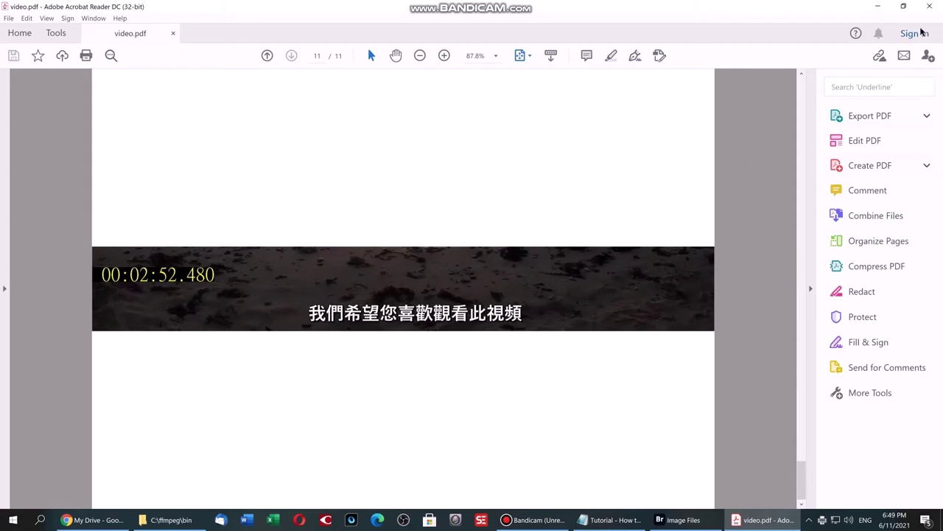
click(930, 6)
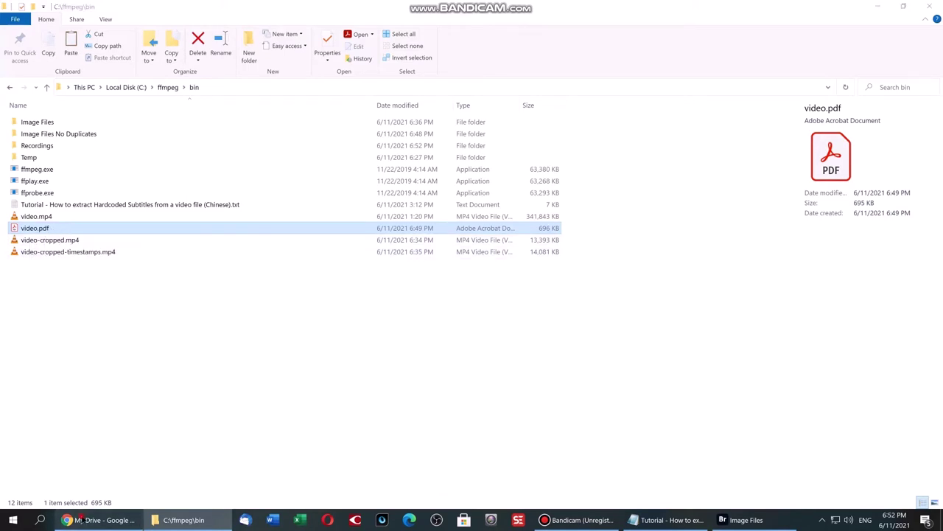
Step: Switch to Google Drive and upload video.pdf from the ffmpeg\bin folder to My Drive
click(98, 520)
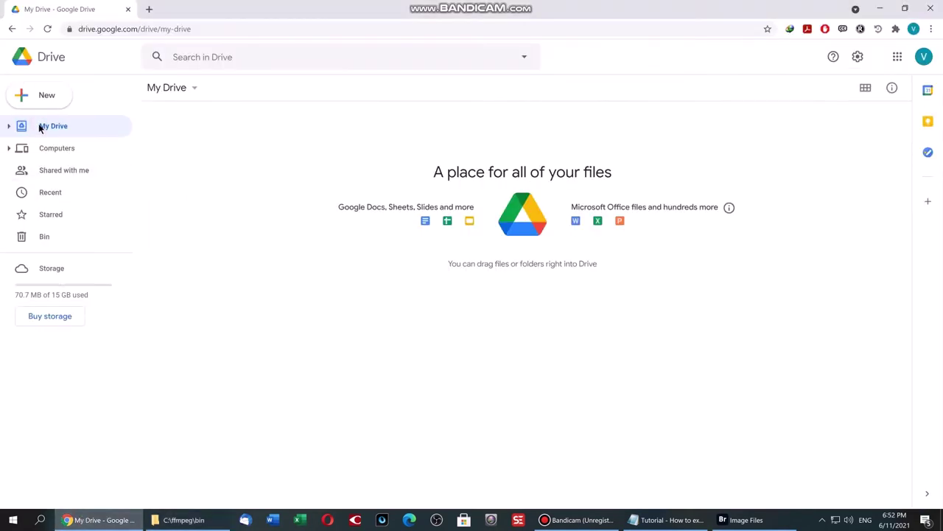
click(54, 106)
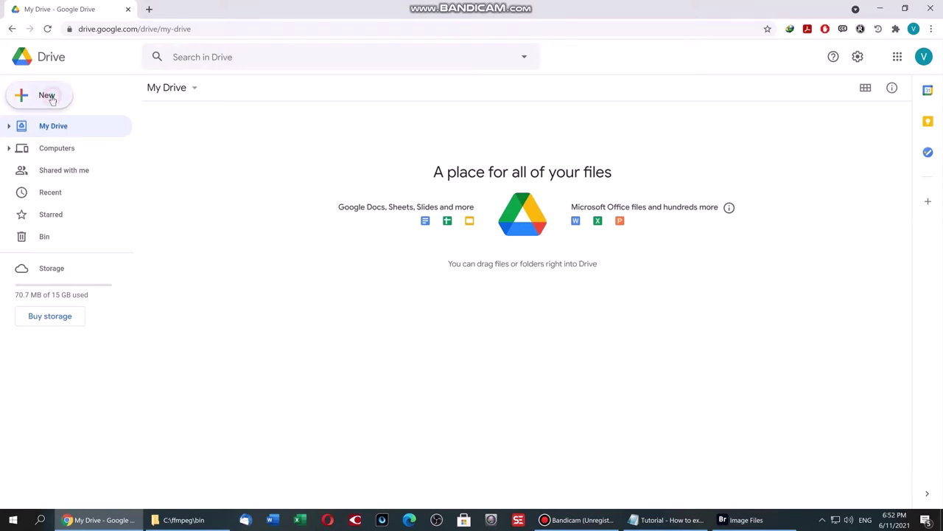
click(53, 125)
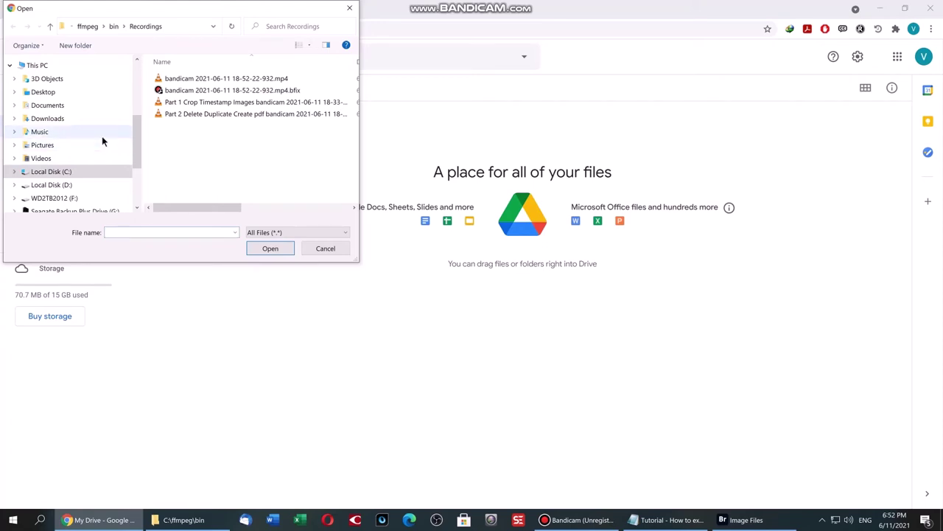
click(48, 26)
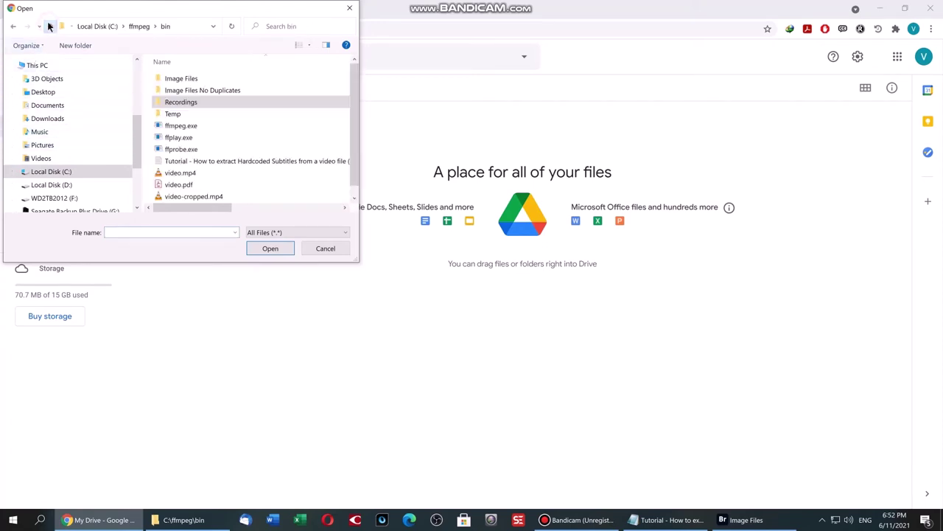
double_click(187, 186)
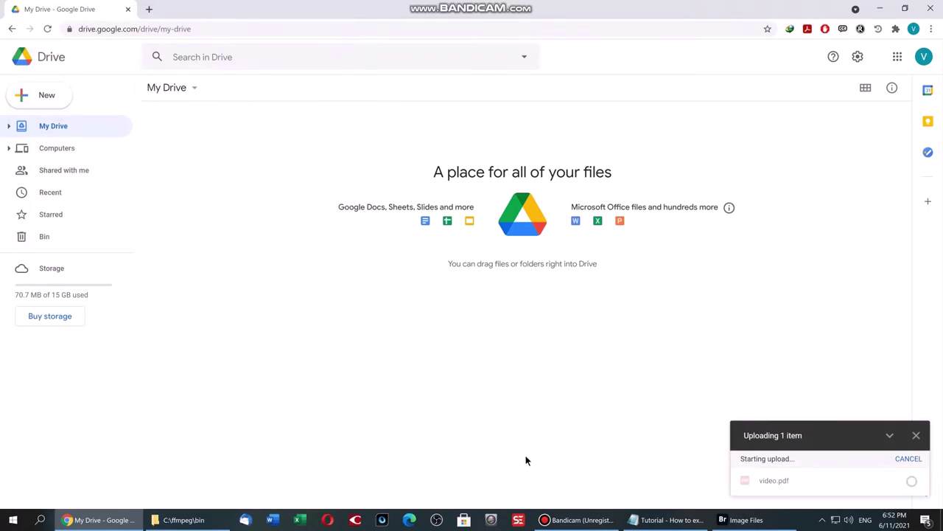
Step: Open the uploaded video.pdf and convert it to editable text with Google Docs
click(778, 481)
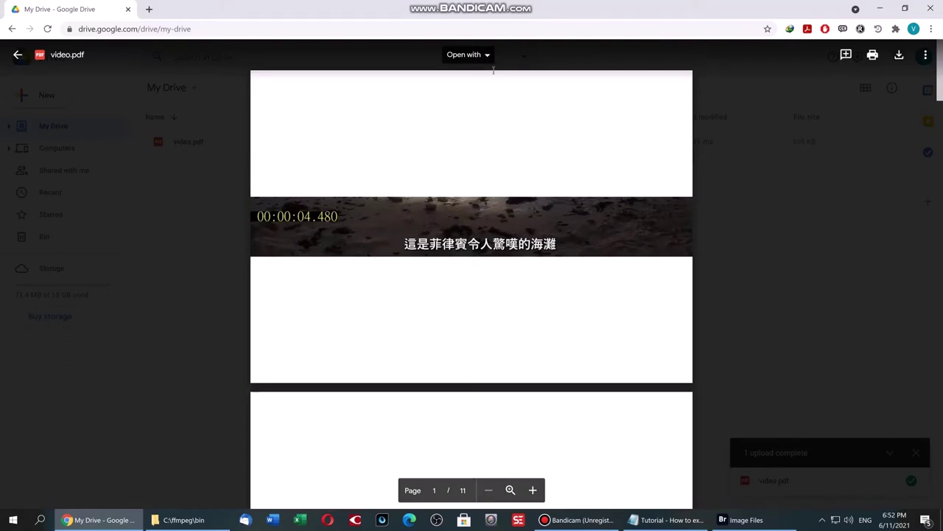
click(488, 56)
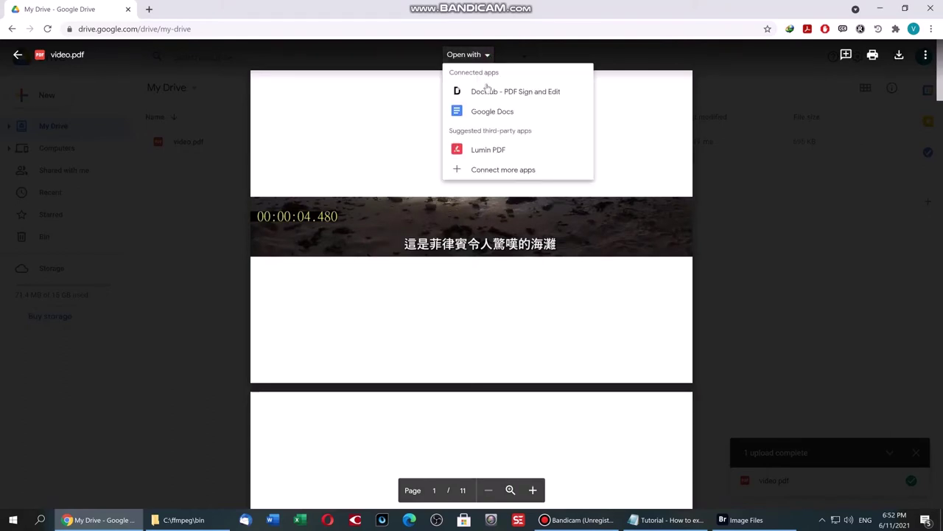
click(485, 112)
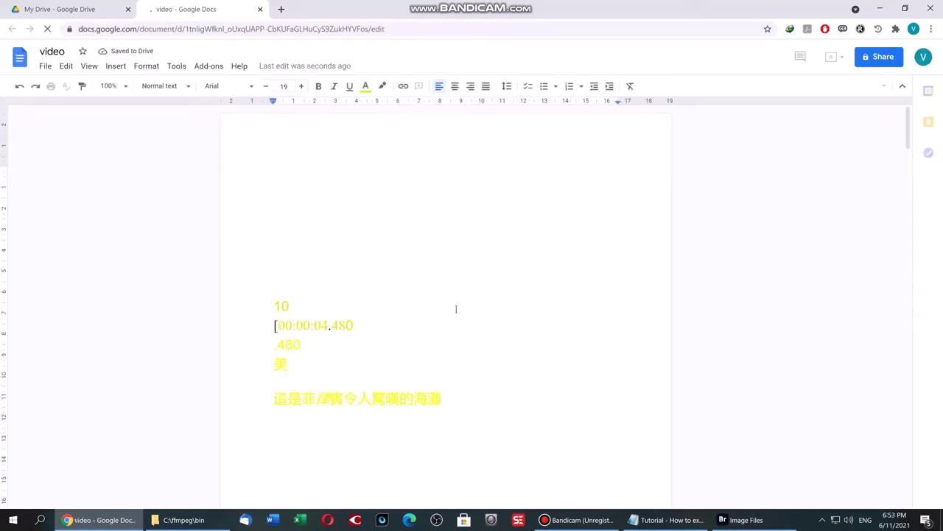
Step: Look through the recognised timestamps and subtitles, and select the document's entire text for copying
scroll(464, 298, down, 4)
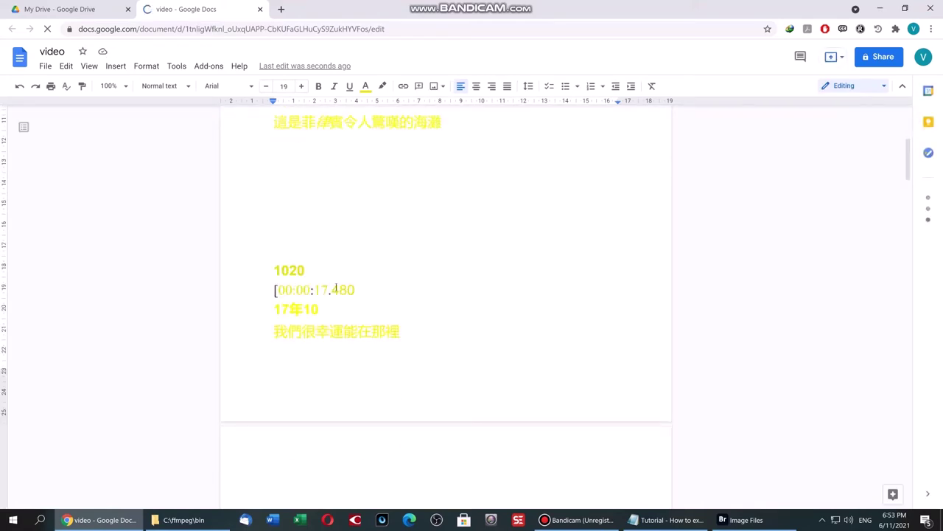
scroll(354, 280, down, 3)
scroll(354, 280, down, 2)
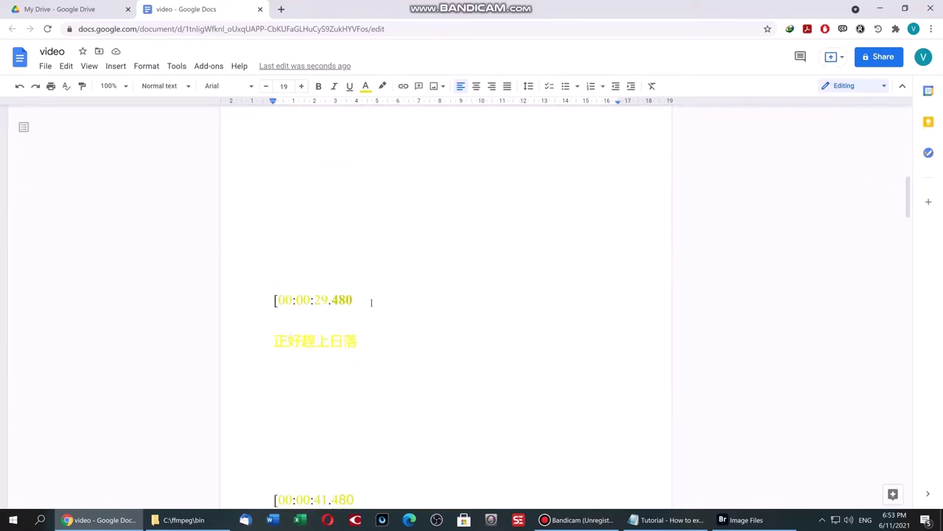
scroll(391, 292, down, 3)
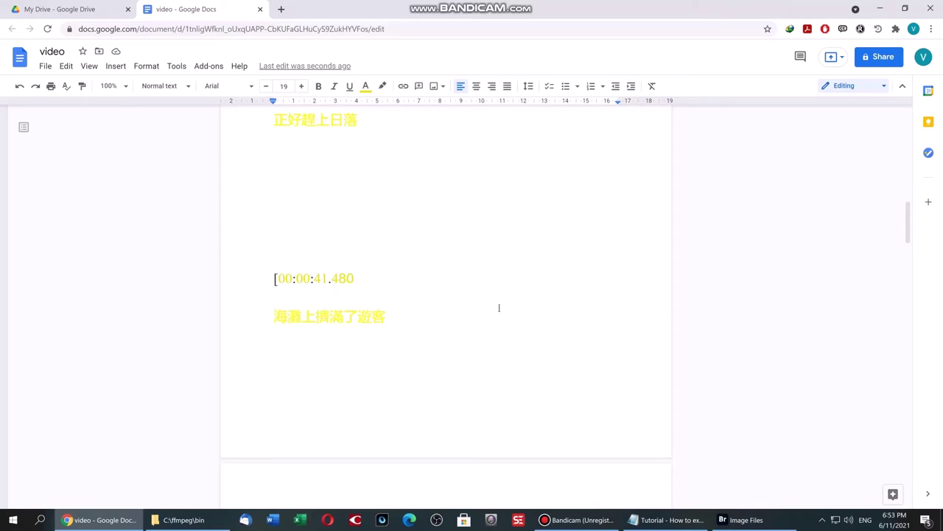
key(ctrl+a)
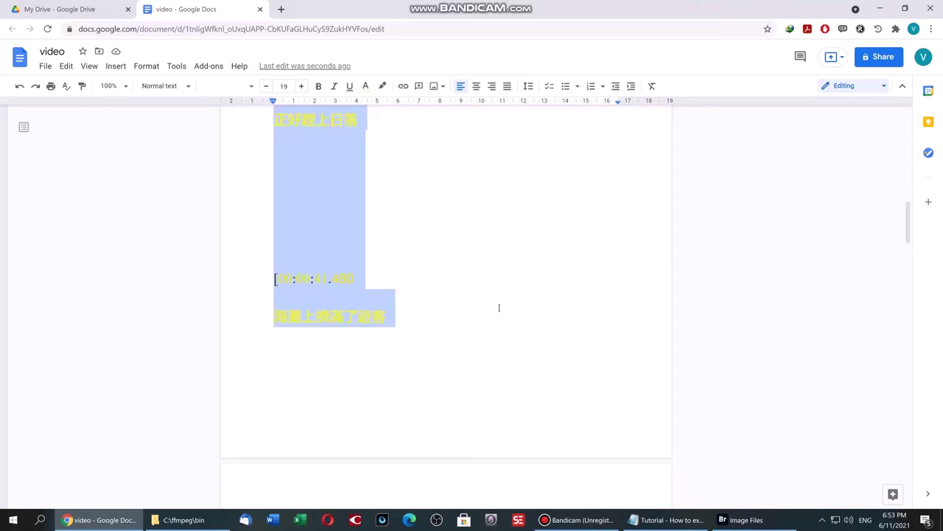
Step: Switch to Notepad, start a new document and paste the recognised timestamps and Chinese subtitles into it
click(667, 519)
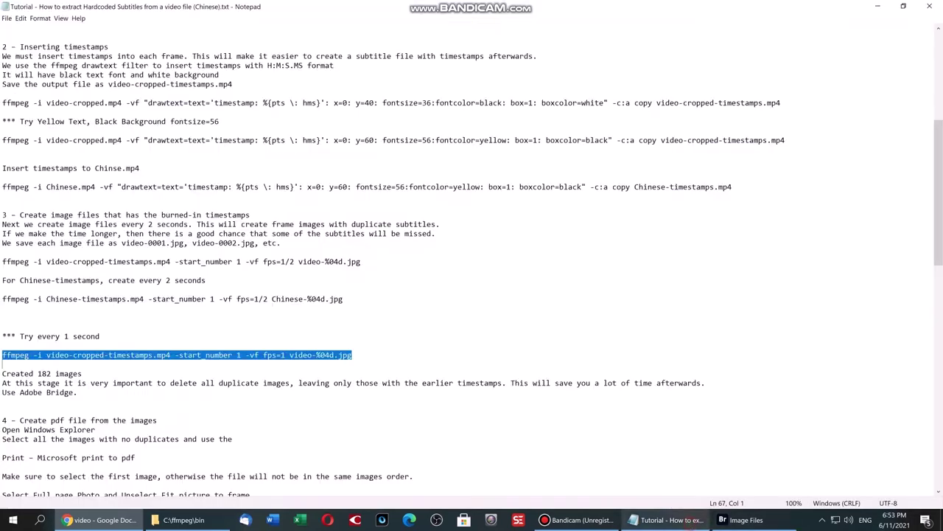
click(6, 18)
click(6, 28)
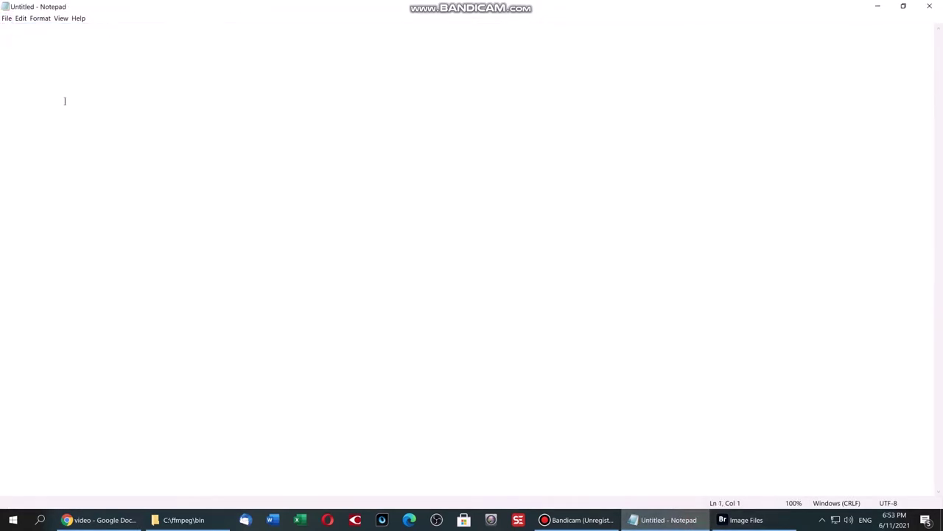
text(10 [00:00:04.480 .480 美 這是菲律賓令人驚嘆的海灘 1020 [00:00:17.480 17年10 我們很幸運能在那裡 [00:00:29.480 正好趕上日落 [00:00:41.480 海灘上擠滿了遊客 [00:00:51.480 誰想拍下這難忘的時刻 [00:01:15.480 水太冷不能游泳 [00:01:31.480 我們製作了這個奇妙地方的視頻 [00:01:47.480 並想與我們的朋友分享這一刻 00:02:01.480 當我們回家時 [00:02:30,480 強烈推薦這個海灘作為旅遊景點 (0.02.0) [00:02:52.480 我們希望您喜歡觀看此視頻)
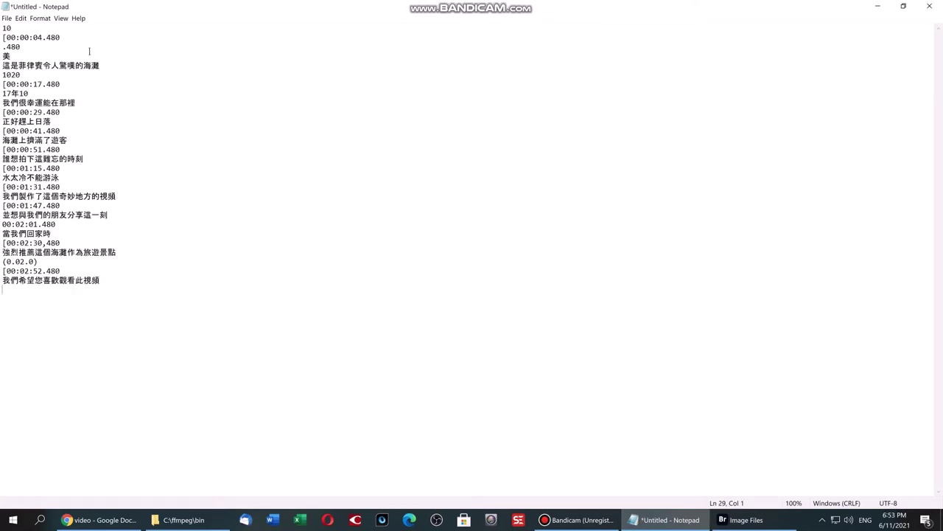
Step: Remove the stray 10, [, .480 and 美 around the first entry and join its subtitle to the 00:00:04.480 timestamp line
click(3, 37)
key(Delete)
key(shift+Down)
key(shift+Down)
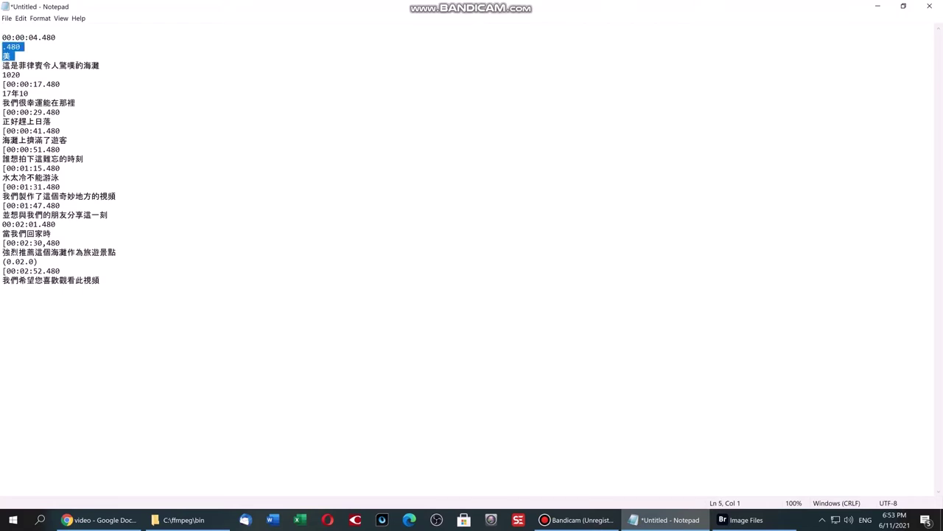
key(Delete)
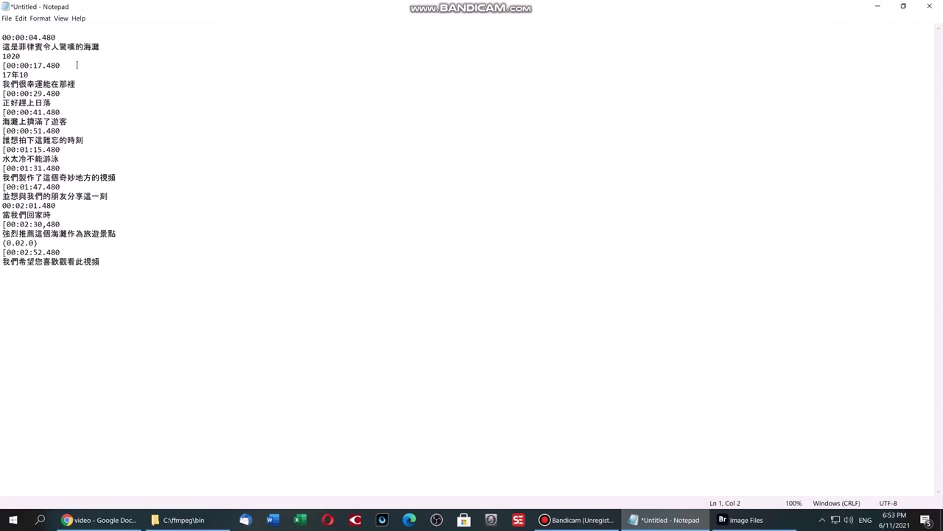
key(Delete)
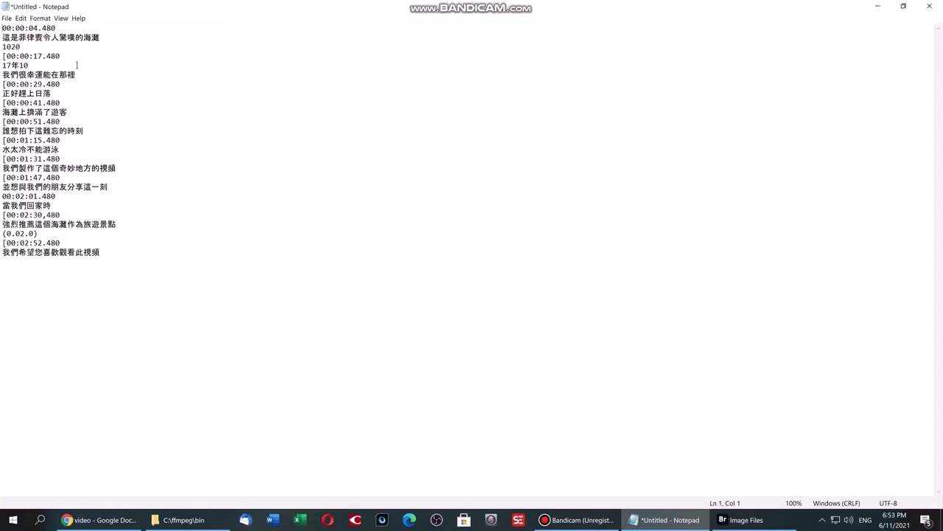
key(Delete)
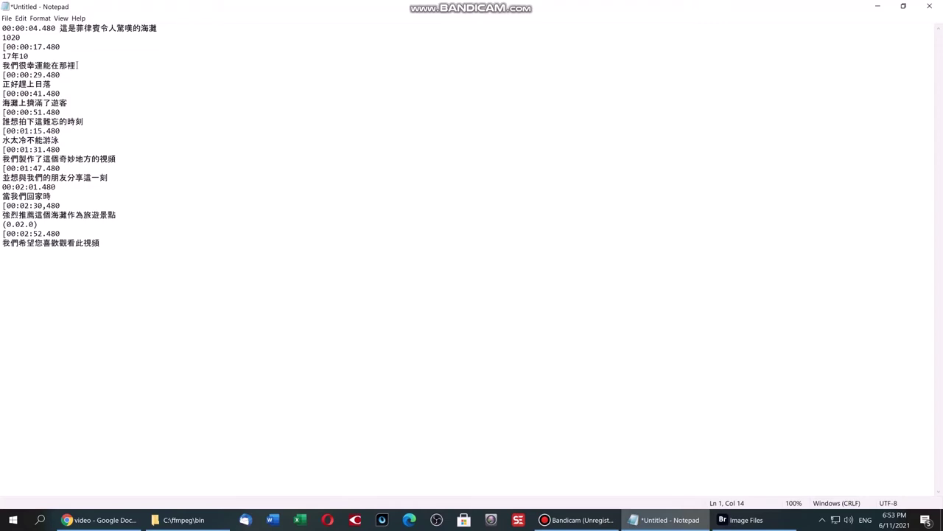
Step: Delete the stray 1020 and the bracket before 00:00:17.480, and join the following 17年10 line to that timestamp
key(shift+End)
key(Delete)
key(Delete)
key(Delete)
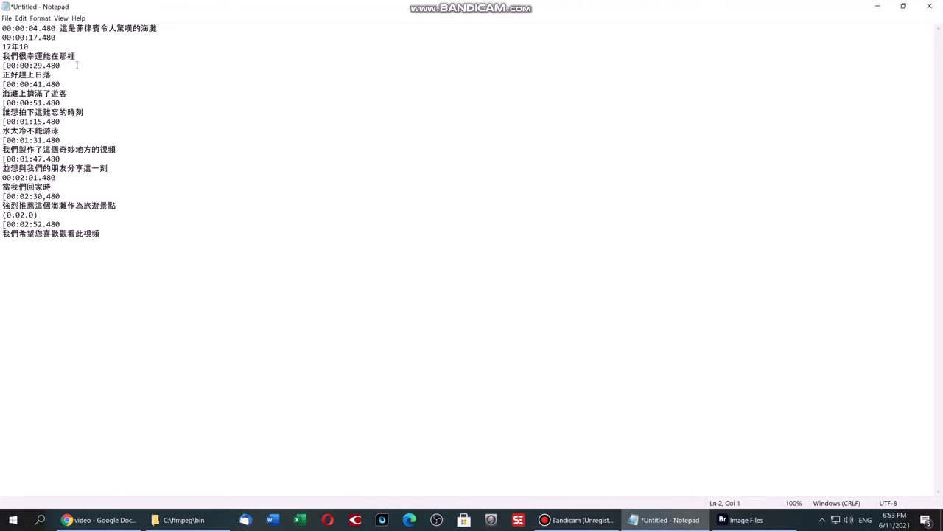
key(End)
key(Delete)
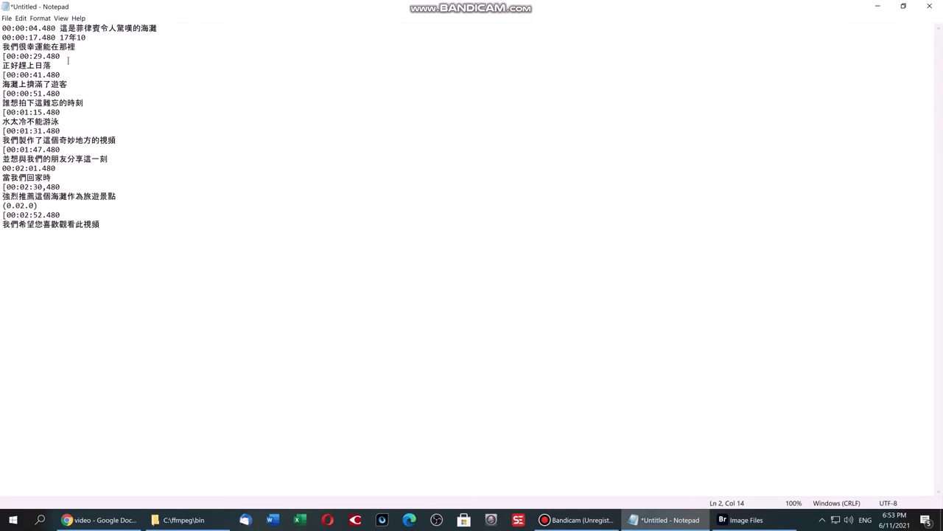
Step: Replace every opening bracket [ in the text with nothing
drag(1, 57, 7, 57)
click(21, 17)
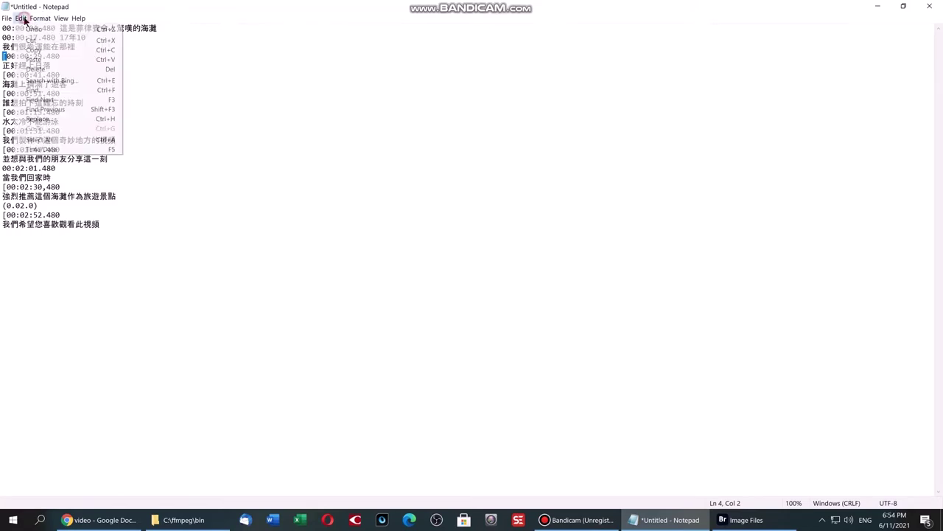
click(34, 121)
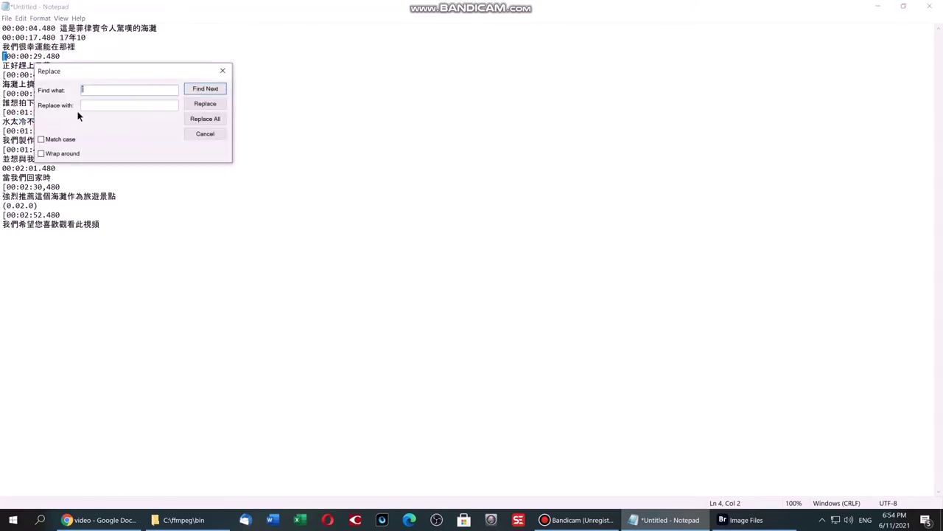
click(196, 120)
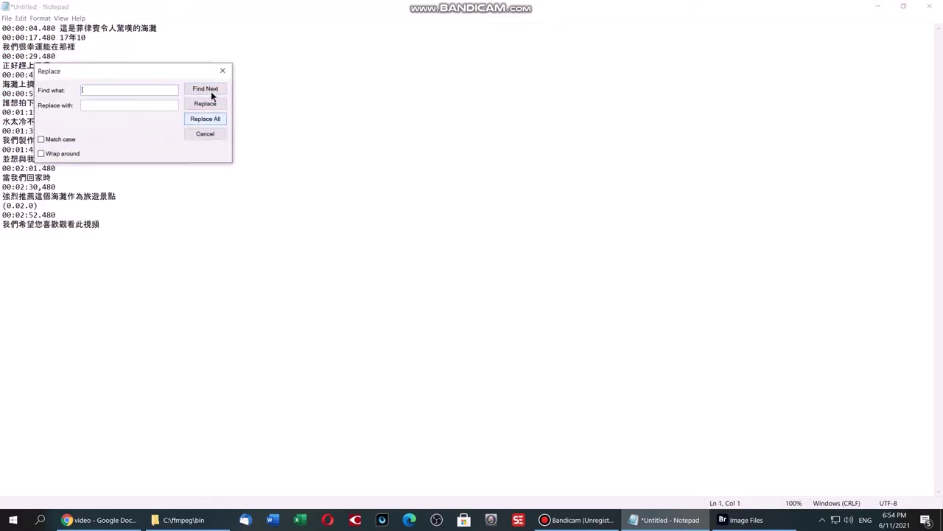
click(222, 71)
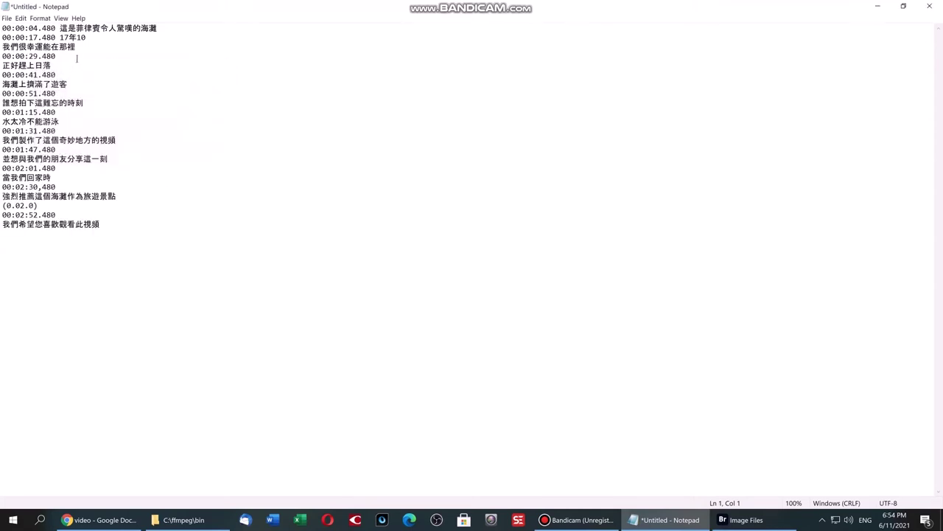
Step: Join each subtitle line to the timestamp above it, from 00:00:29.480 through 00:02:30,480
click(69, 56)
key(Delete)
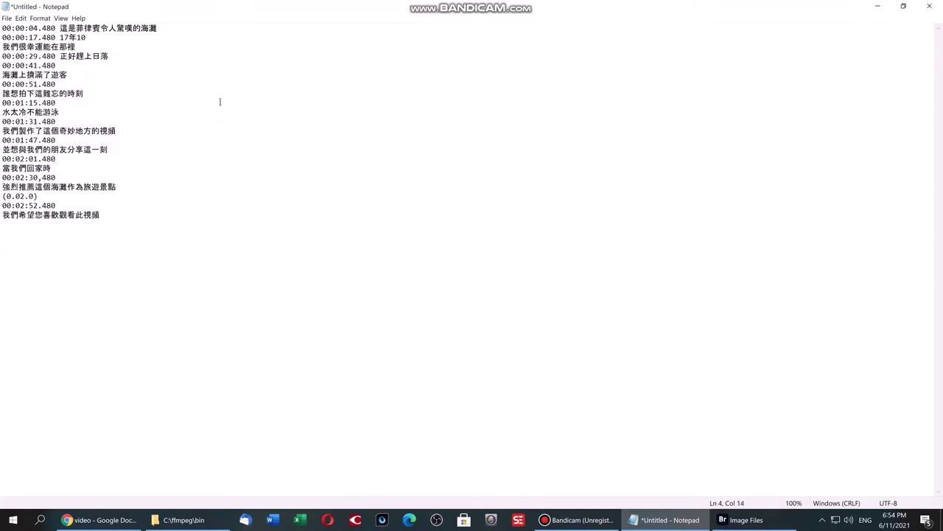
key(Down)
key(Delete)
key(Down)
key(Delete)
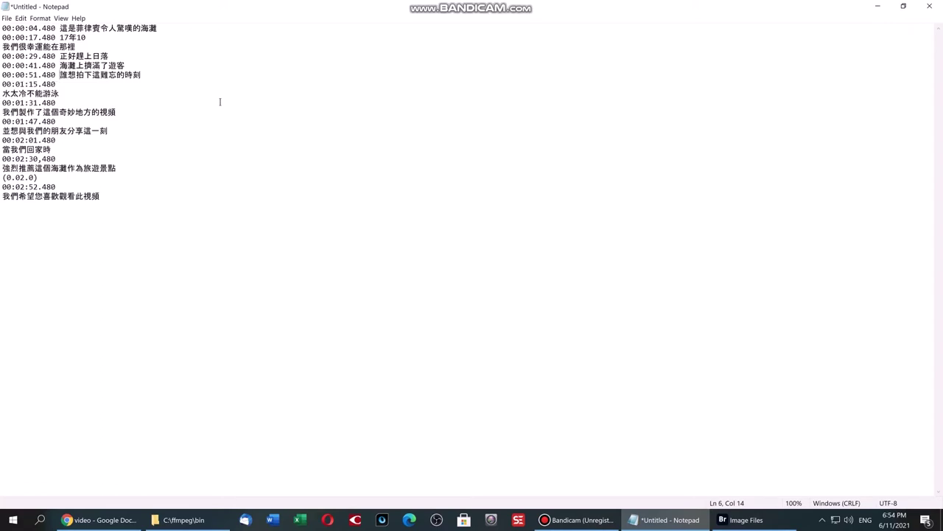
key(Delete)
key(Down)
key(Delete)
key(Down)
key(Delete)
key(Down)
key(Delete)
key(Down)
key(Delete)
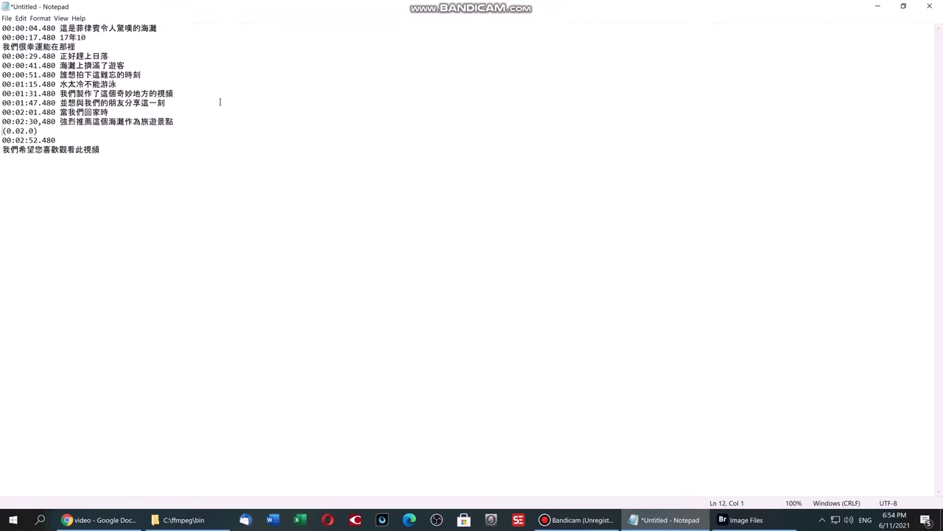
Step: Delete the stray (0.02.0) line and join the final subtitle to the 00:02:52.480 timestamp
key(shift+End)
key(Delete)
key(Delete)
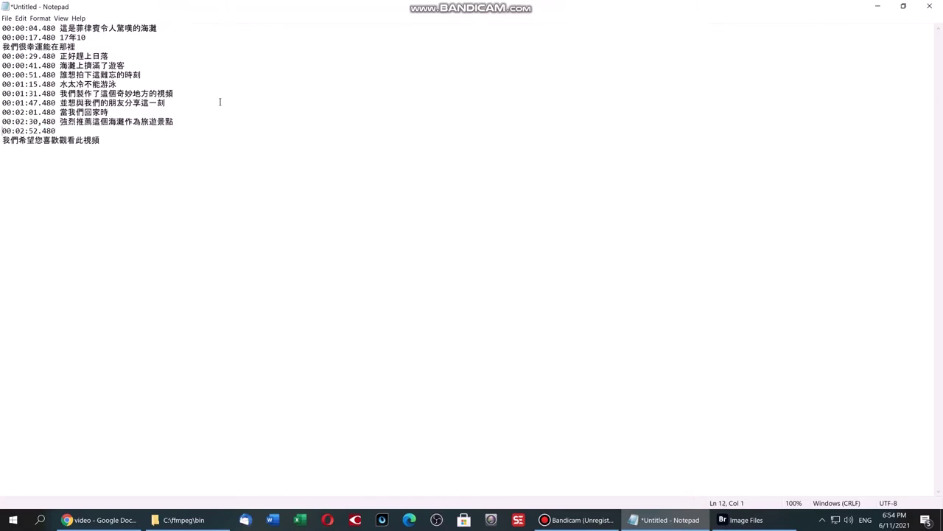
key(Delete)
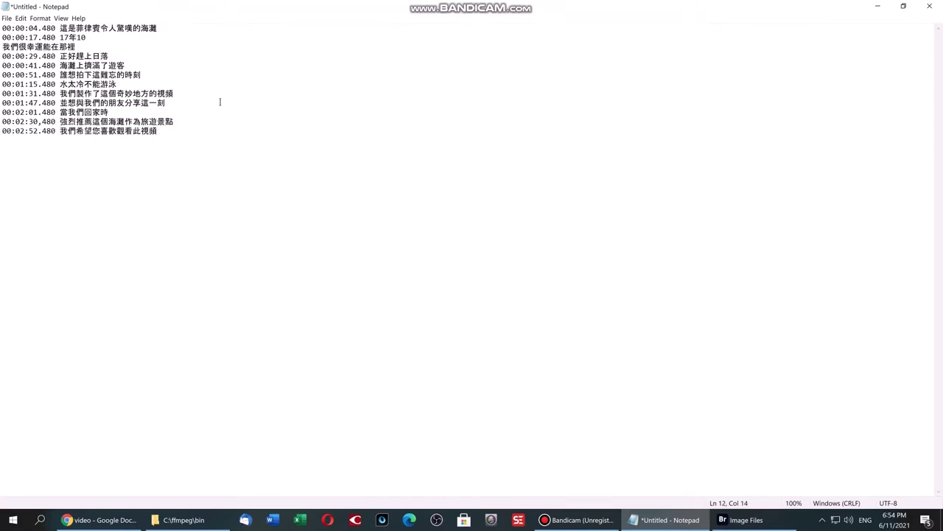
Step: Remove the stray 17年10 after 00:00:17.480 and join the subtitle 我們很幸運能在那裡 to that timestamp
drag(60, 37, 88, 38)
key(Delete)
key(Delete)
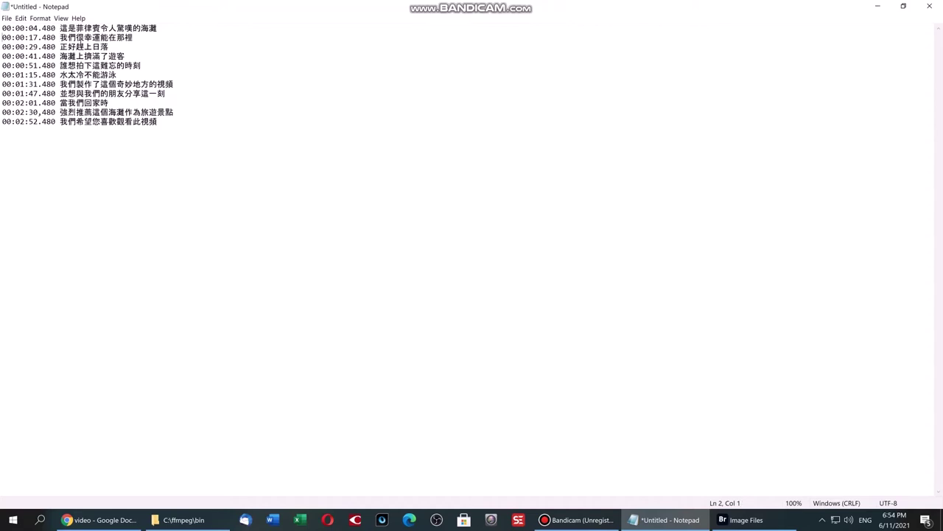
Step: Save the cleaned text in the ffmpeg bin folder as video Extracted Text.txt
click(6, 18)
click(20, 67)
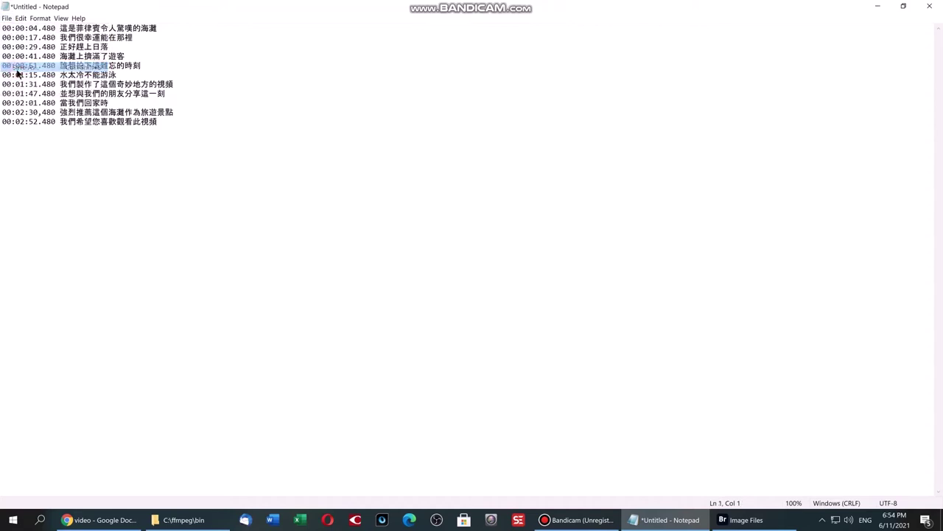
key(Home)
key(Delete)
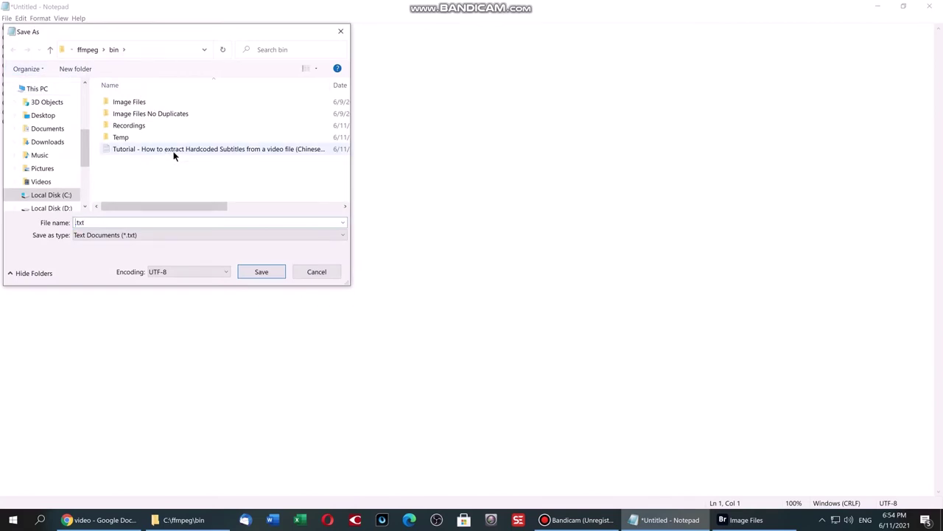
text(video Extracted Text)
click(250, 271)
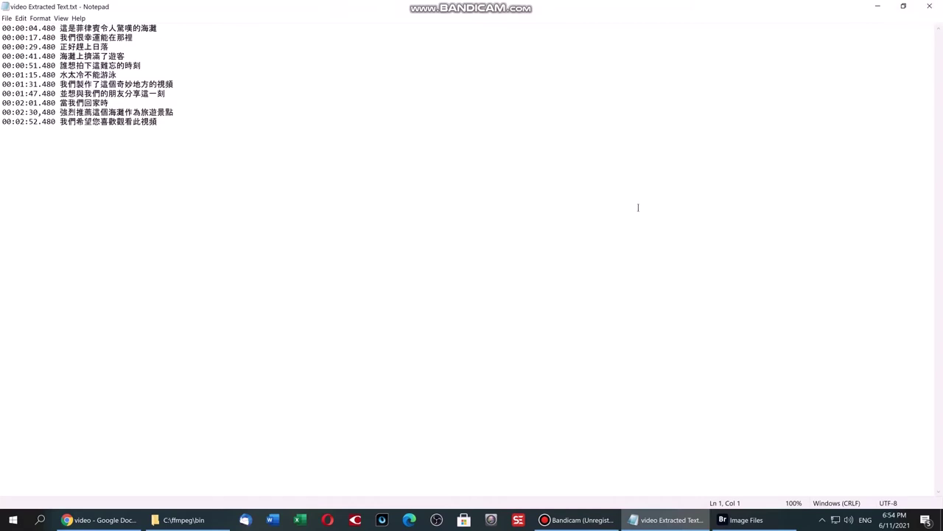
Step: Switch to the C:\ffmpeg\bin folder and open video Extracted Text.txt in TextPad
click(181, 520)
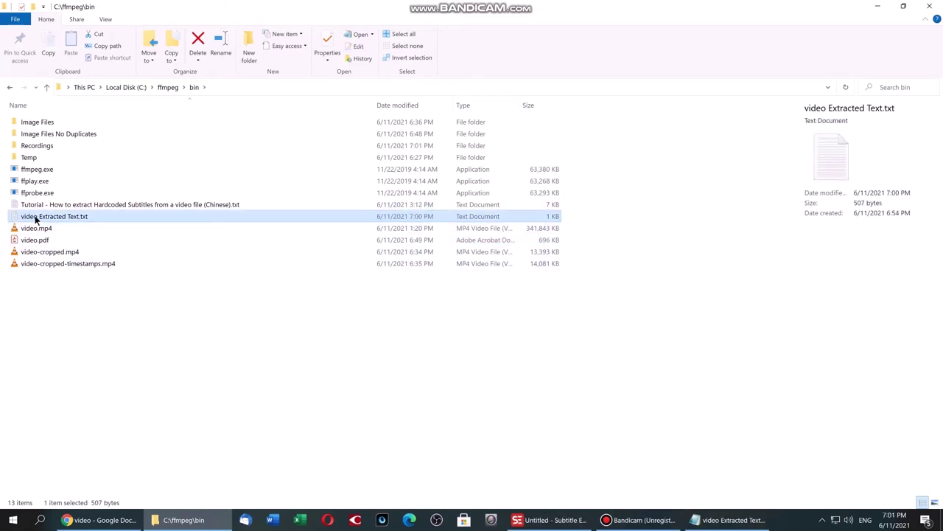
right_click(95, 217)
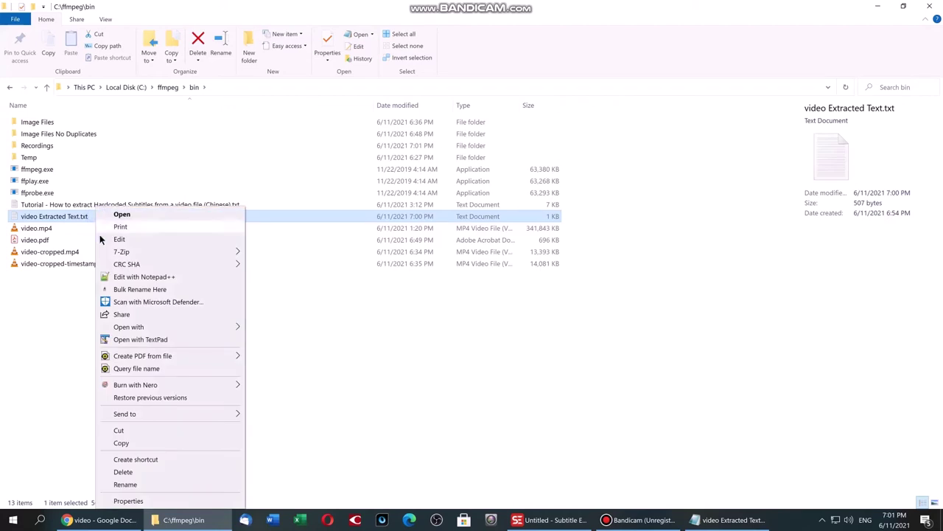
click(125, 339)
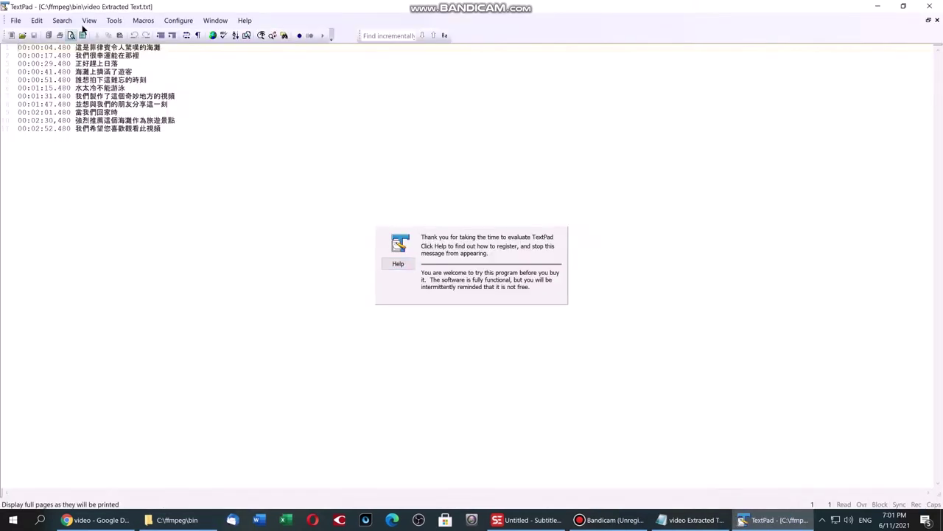
Step: Turn on Block Select Mode and cut the 12-character timestamp column from all 11 lines
click(166, 23)
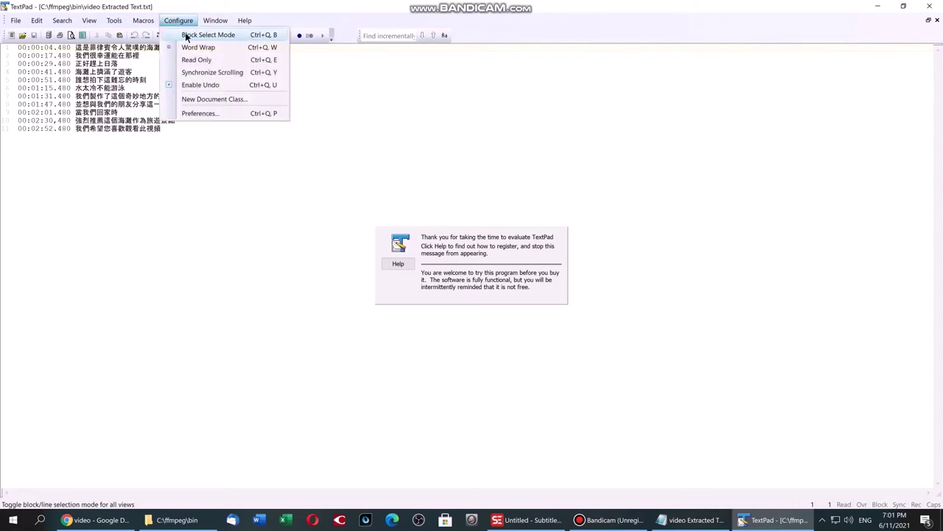
click(186, 35)
key(shift+Right)
key(shift+Right)
key(shift+Right)
key(shift+Right)
key(shift+Right)
key(shift+Right)
key(shift+Right)
key(shift+Right)
key(shift+Right)
key(shift+Right)
key(shift+Right)
key(shift+Right)
key(shift+Down)
key(shift+Down)
key(shift+Down)
key(shift+Down)
key(shift+Down)
key(shift+Down)
key(shift+Down)
key(shift+Down)
key(shift+Down)
key(shift+Down)
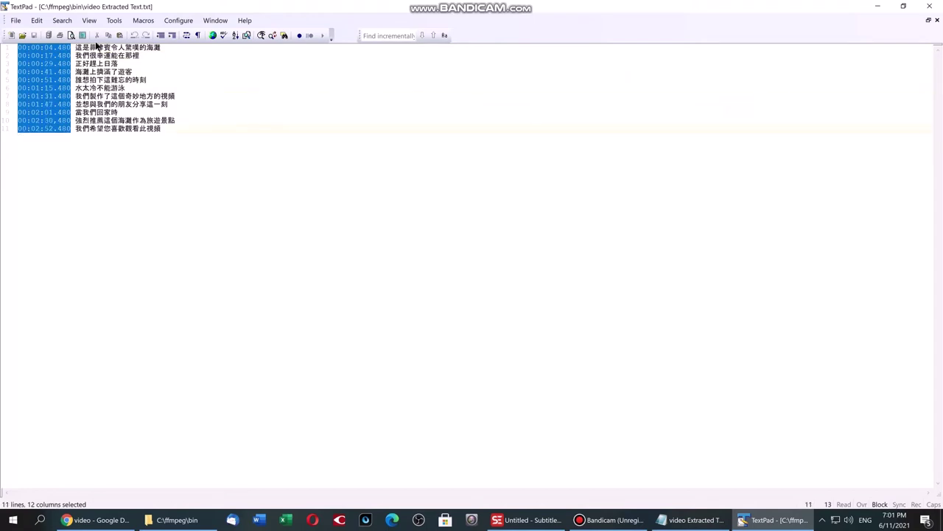
key(Delete)
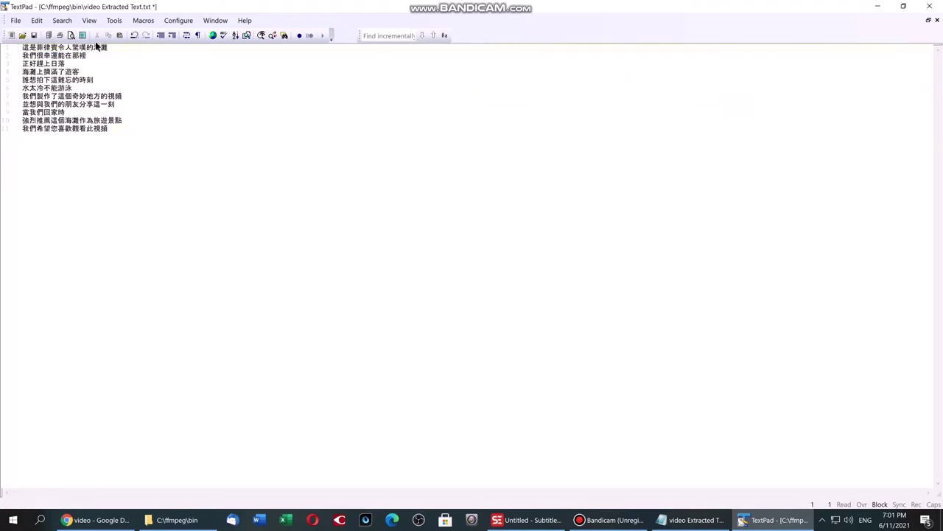
Step: Create a new document and paste the cut timestamps into it
click(15, 21)
click(33, 35)
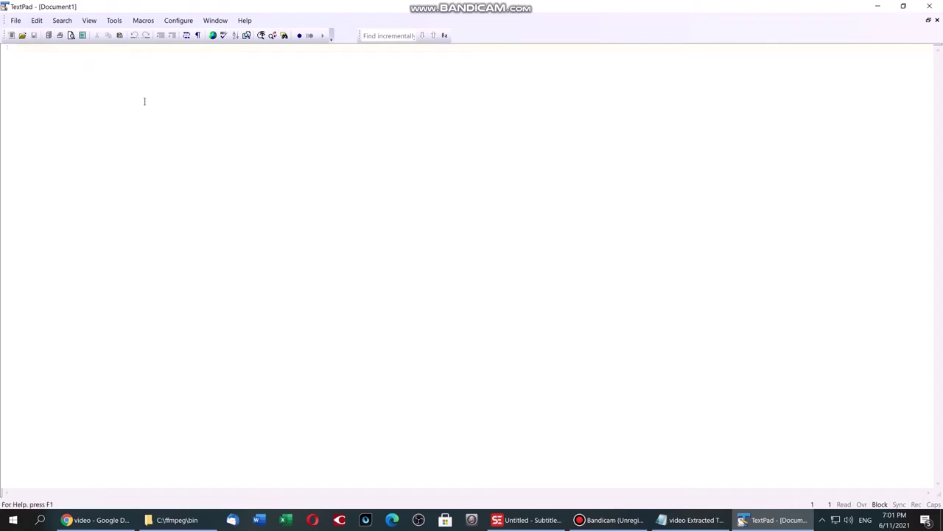
text(00:00:04.480 00:00:17.480 00:00:29.480 00:00:41.480 00:00:51.480 00:01:15.480 00:01:31.480 00:01:47.480 00:02:01.480 00:02:30.480 00:02:52.480)
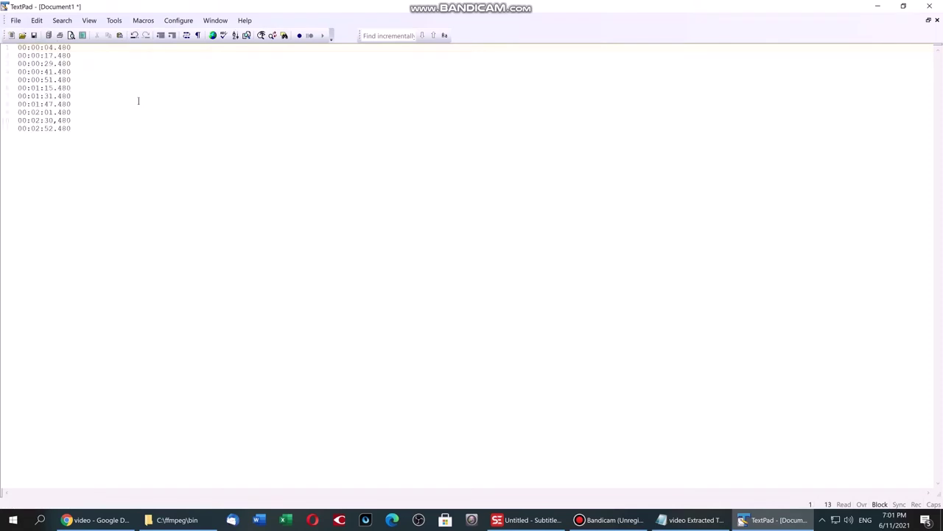
Step: Save the timestamp document in the ffmpeg bin folder as video Timecodes.txt
click(15, 21)
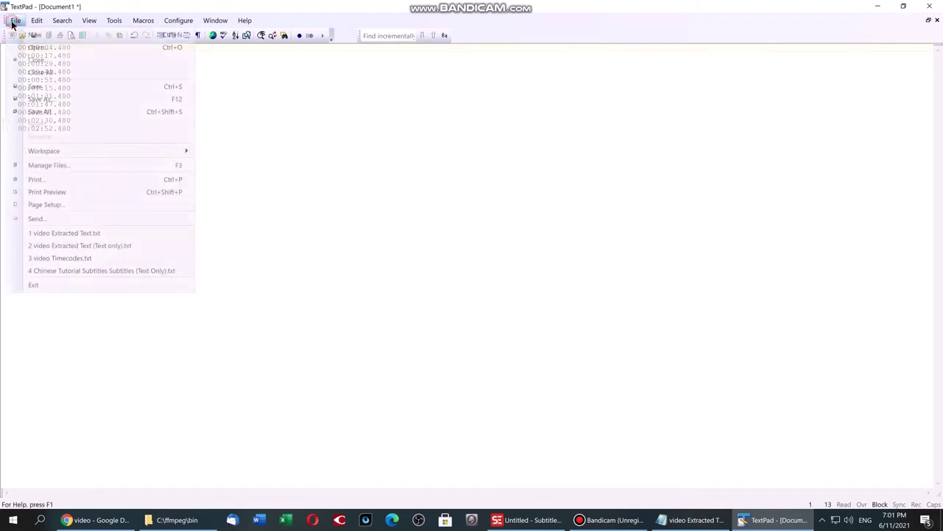
click(40, 98)
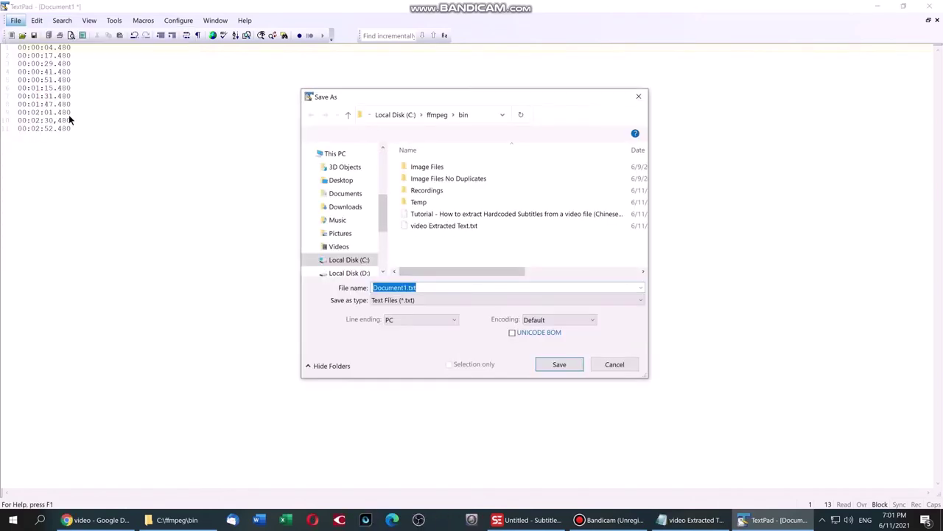
key(Home)
key(Delete)
key(Delete)
key(Delete)
key(Delete)
key(Delete)
key(Delete)
key(Delete)
key(Delete)
key(Delete)
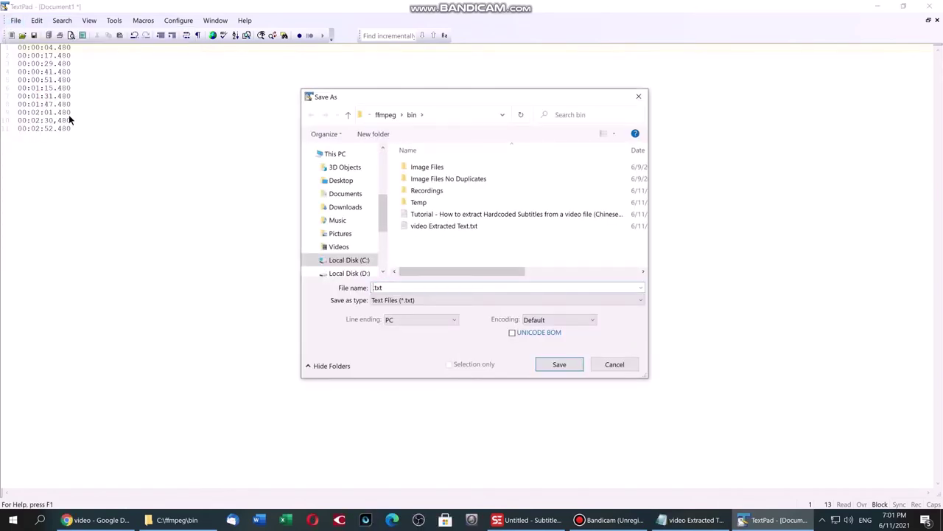
text(video Timecodes)
click(554, 364)
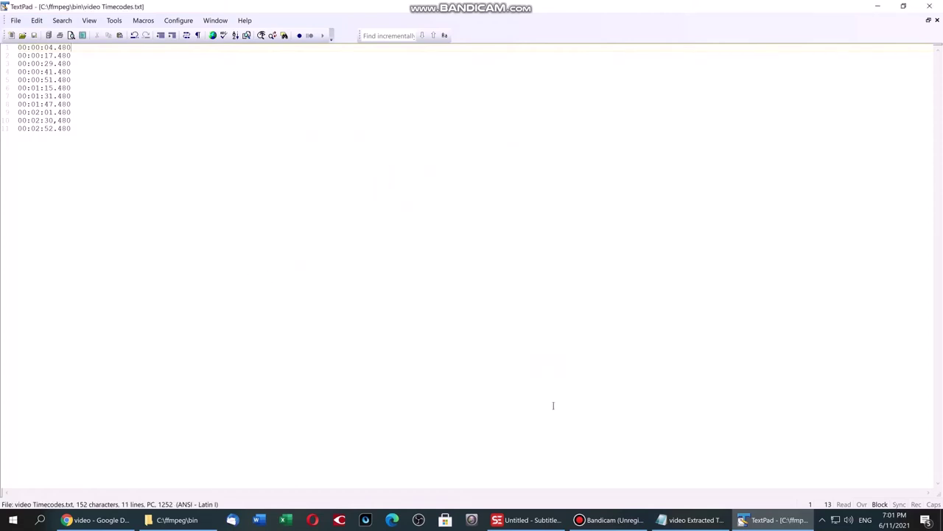
Step: Return to the video Extracted Text.txt document and delete the leading space column from all its lines
click(216, 20)
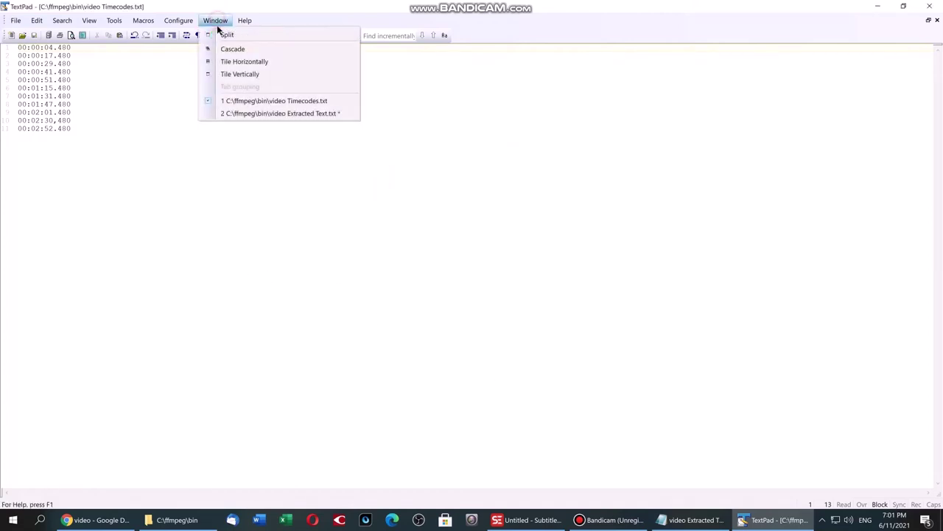
click(237, 114)
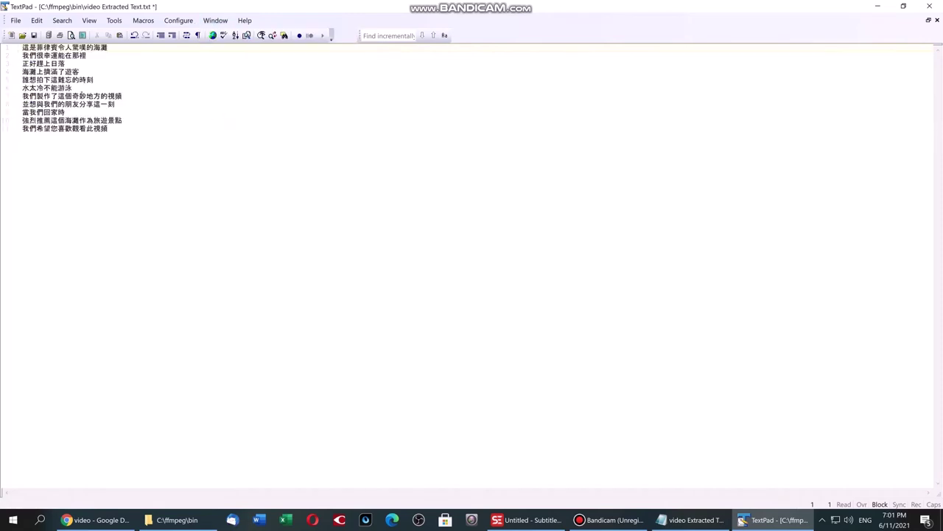
key(shift+Right)
key(shift+Down)
key(shift+Down)
key(shift+Down)
key(shift+Down)
key(shift+Down)
key(shift+Down)
key(shift+Down)
key(shift+Down)
key(shift+Down)
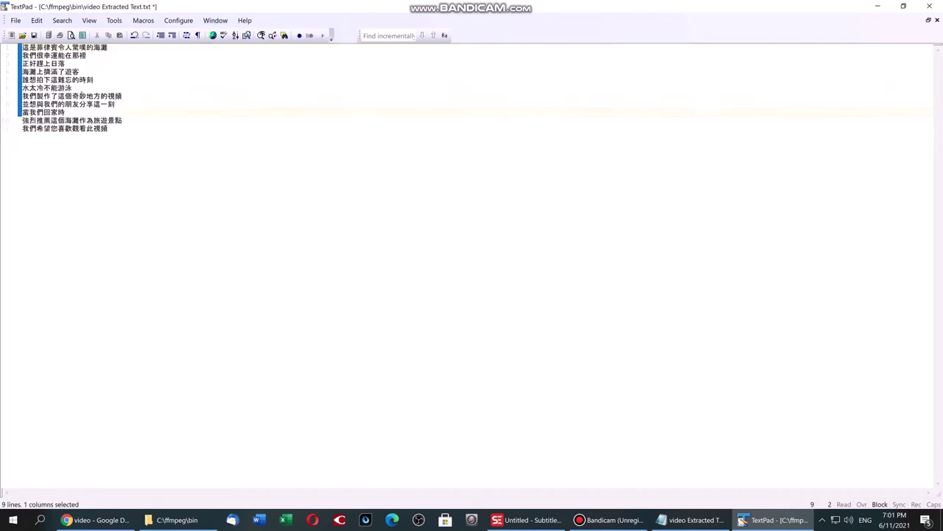
key(shift+Down)
key(Delete)
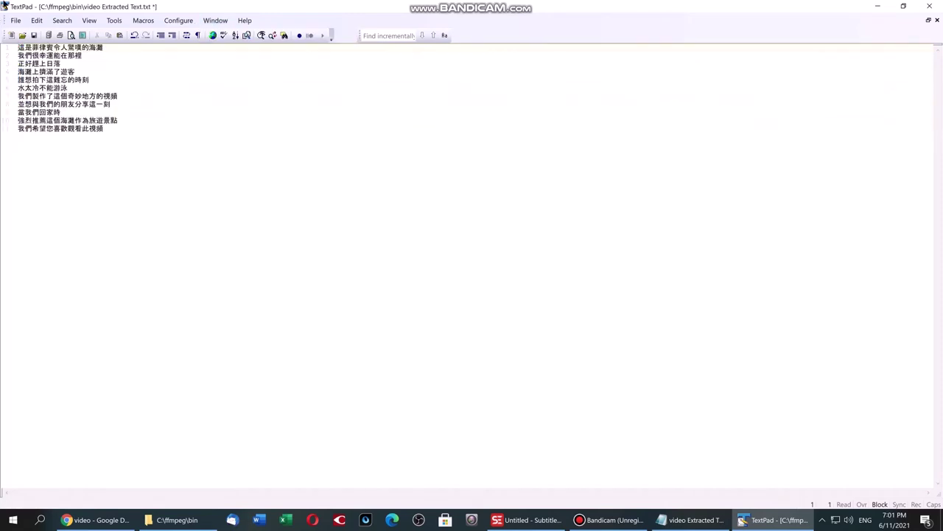
Step: Save the subtitle-only text as video Extracted Text (Text only).txt and close TextPad
click(17, 20)
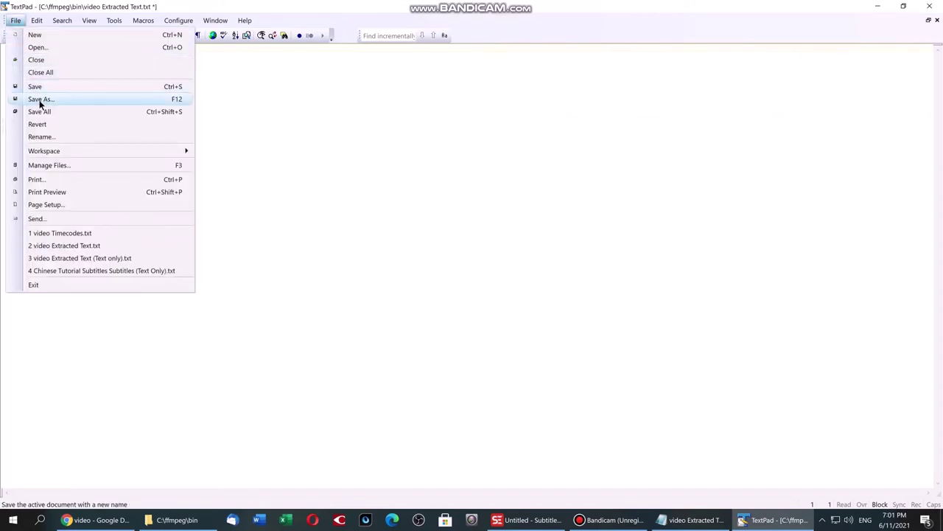
click(40, 102)
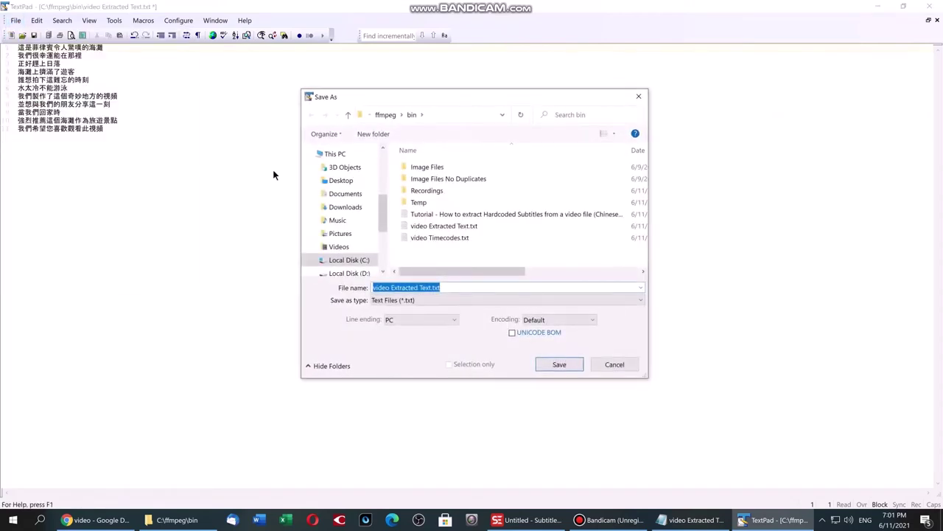
key(End)
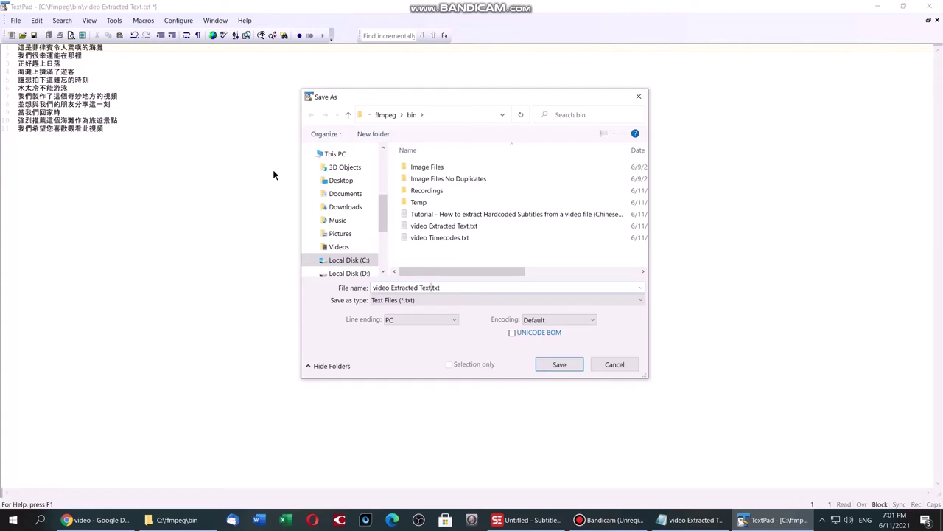
text((Text only))
click(558, 364)
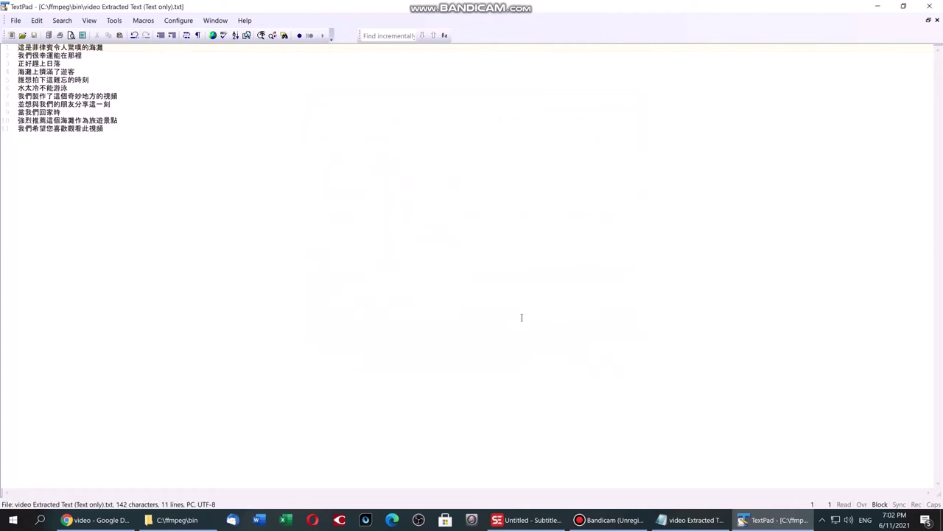
click(929, 8)
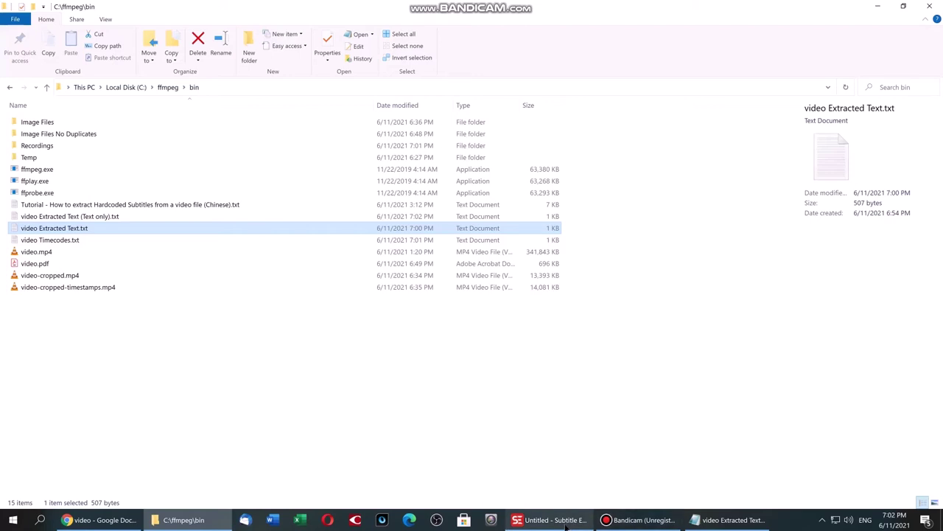
Step: Switch to Subtitle Edit and import video Extracted Text (Text only).txt as plain text, with each line as one subtitle
click(589, 523)
click(13, 19)
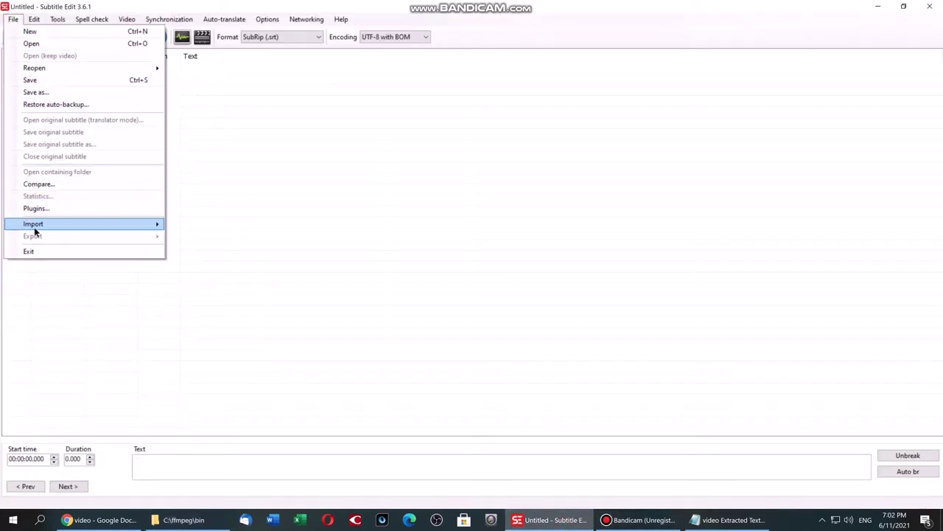
mouse_move(75, 224)
click(204, 237)
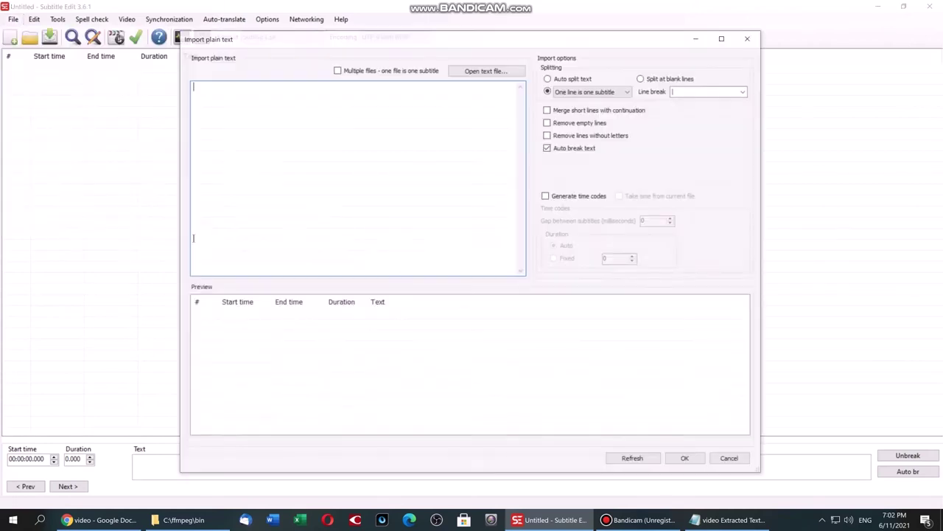
click(480, 74)
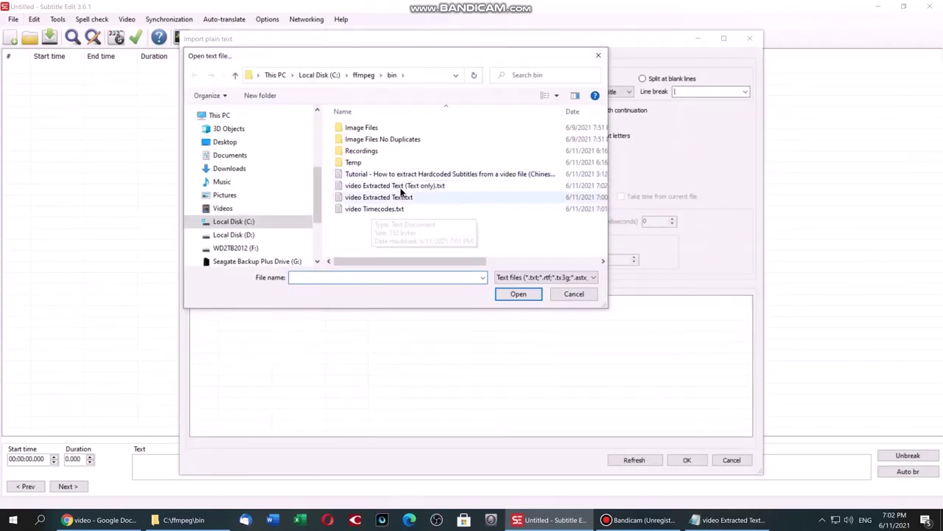
click(398, 185)
click(508, 294)
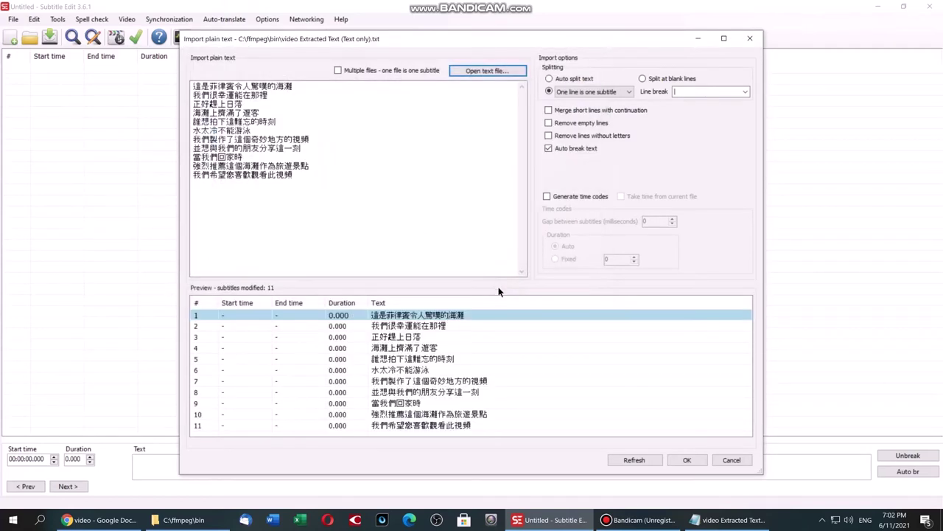
click(683, 458)
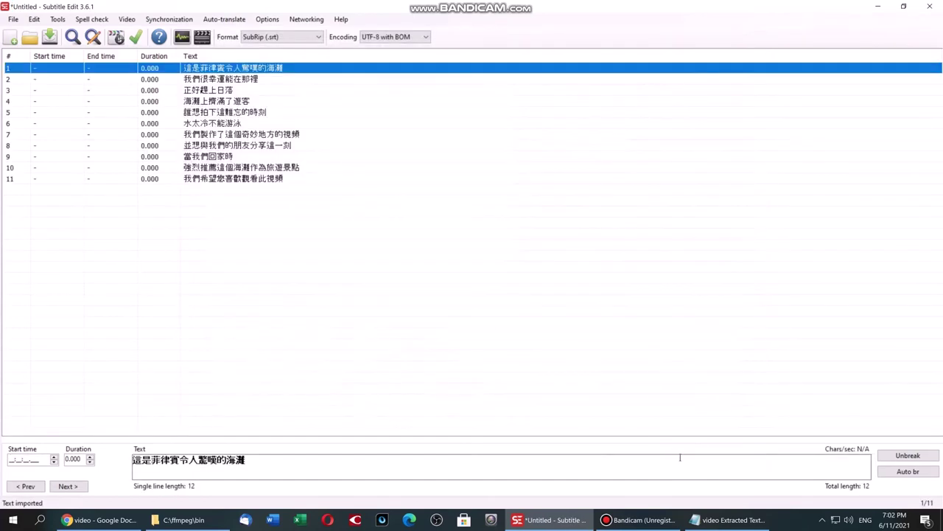
Step: Try to import the time codes from video Timecodes.txt into the subtitle list
click(14, 19)
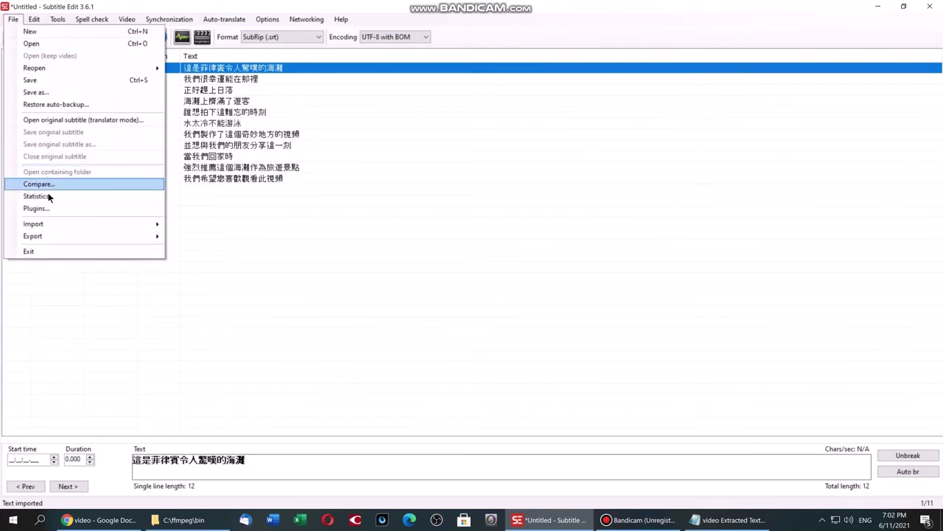
mouse_move(139, 240)
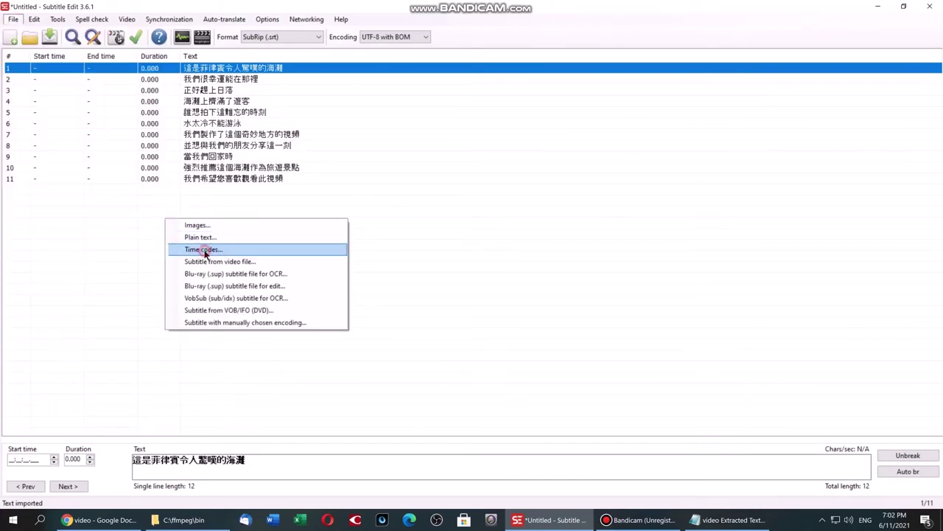
click(204, 250)
click(196, 174)
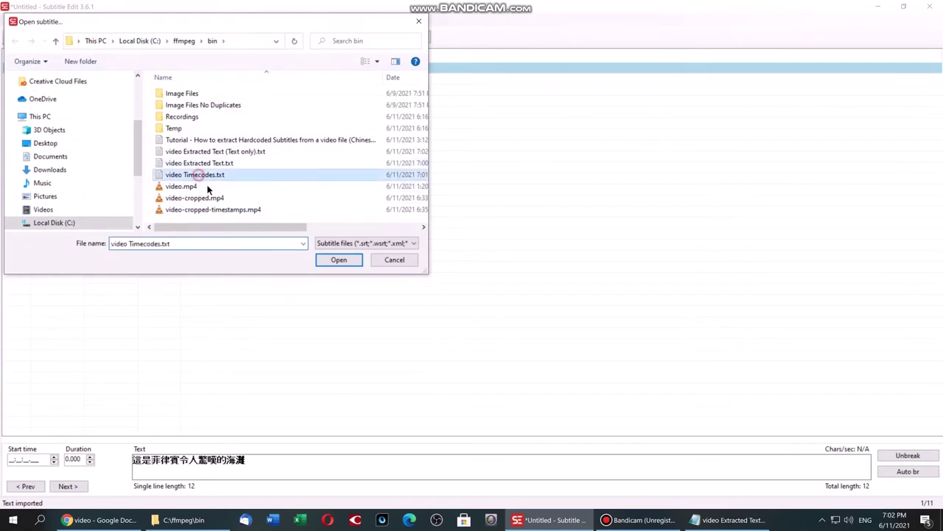
click(336, 260)
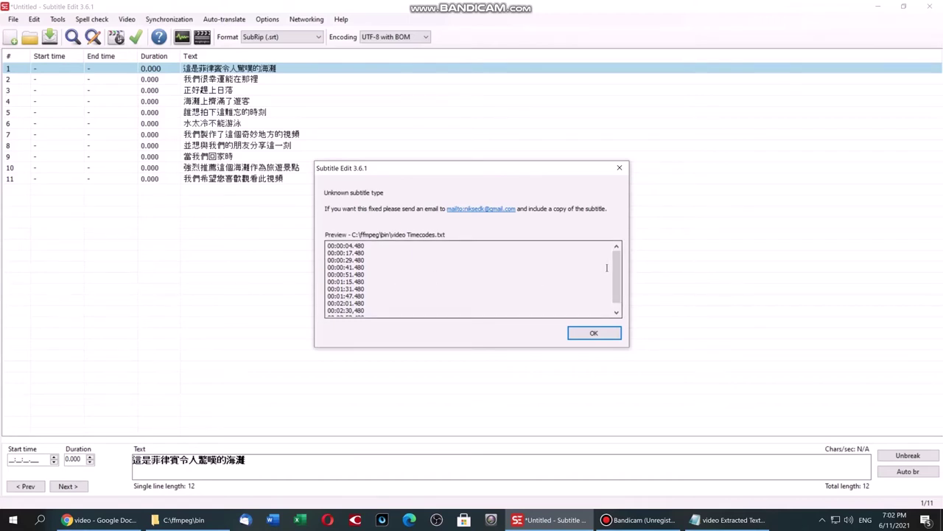
click(619, 169)
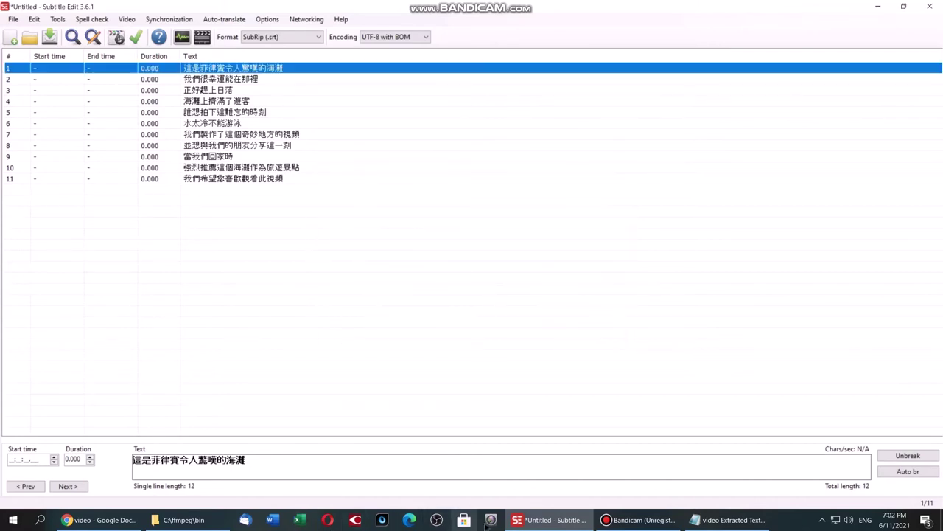
Step: Open video Timecodes.txt from the bin folder in TextPad, change line 10 to 00:02:30.480 with a period, and save the file
click(184, 519)
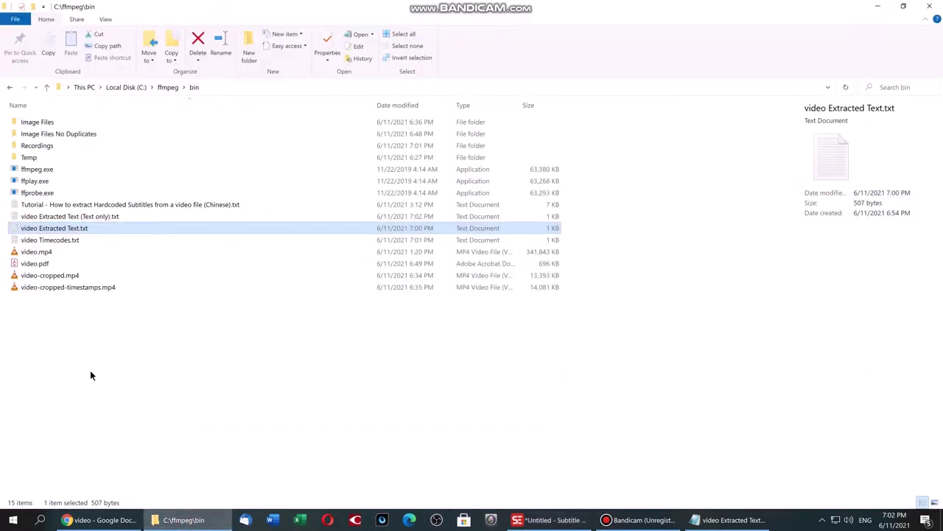
right_click(63, 242)
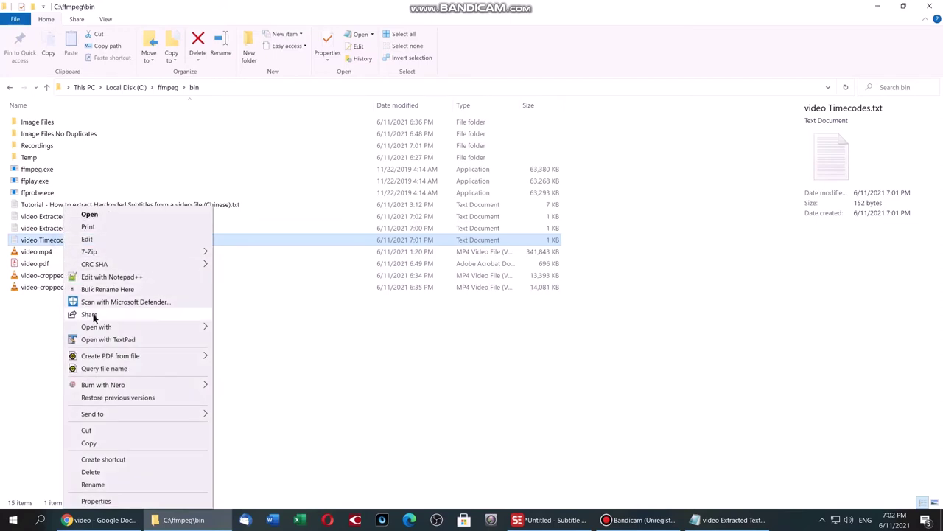
click(95, 339)
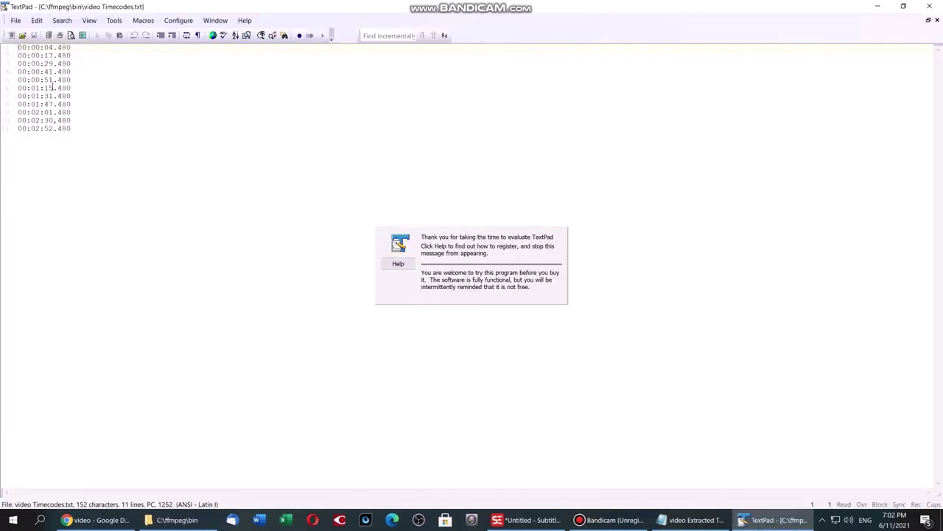
double_click(53, 120)
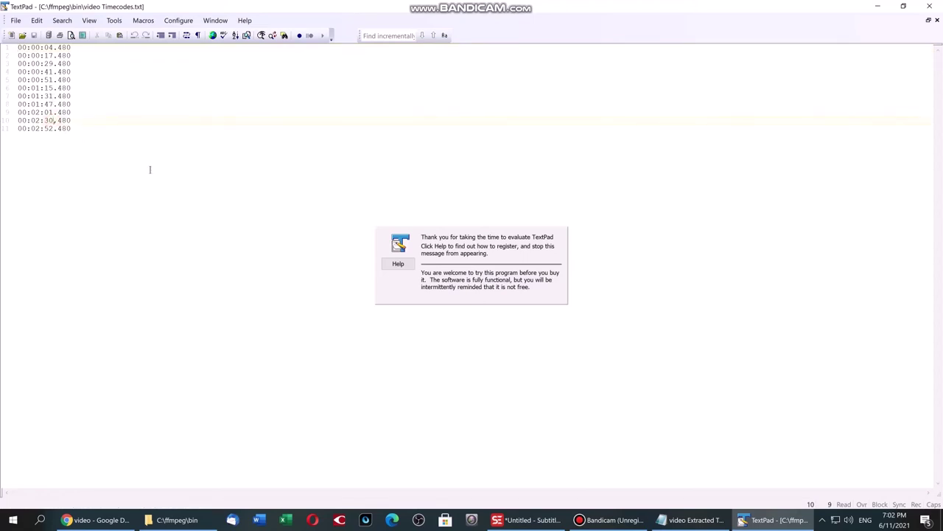
text(,)
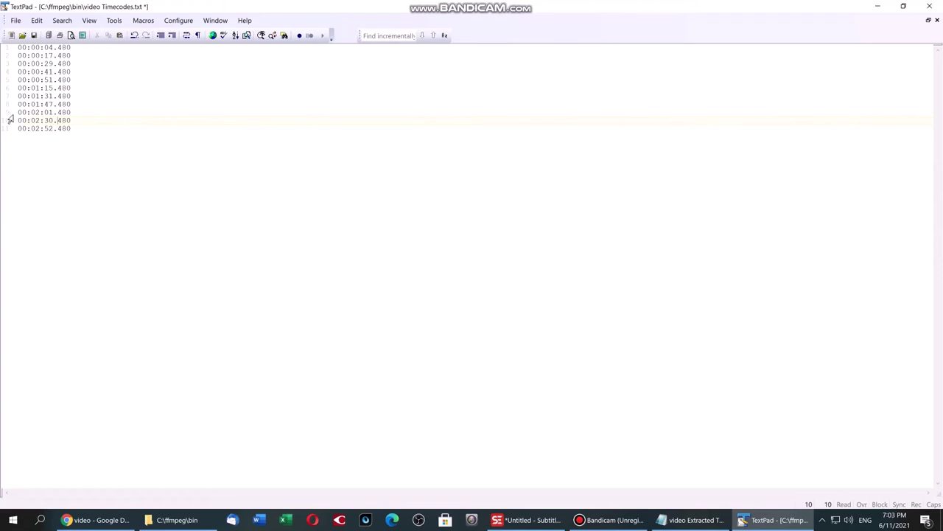
click(14, 20)
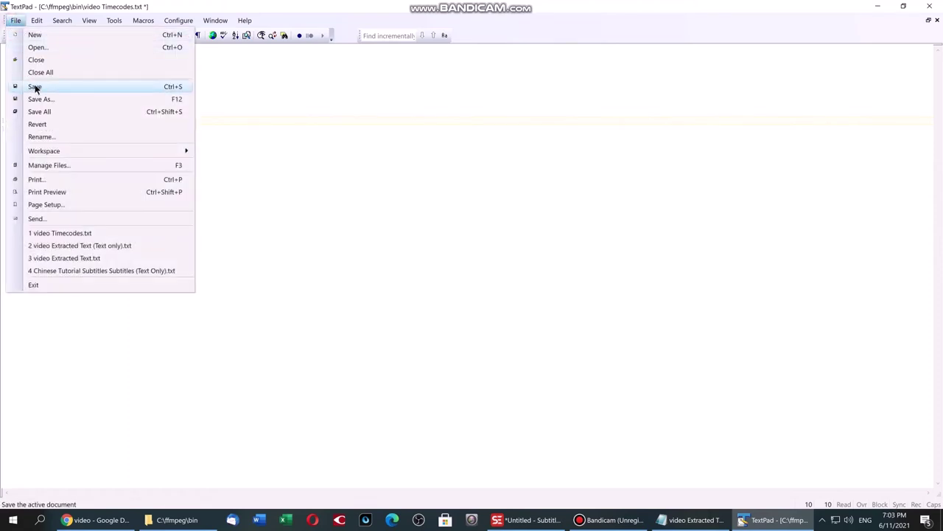
click(32, 86)
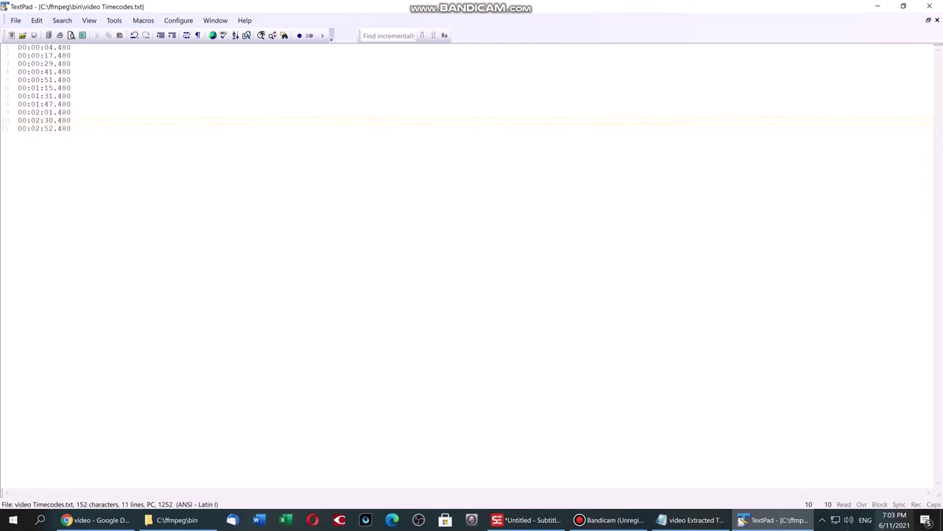
Step: Return to Subtitle Edit and import the time codes from the corrected video Timecodes.txt
click(508, 521)
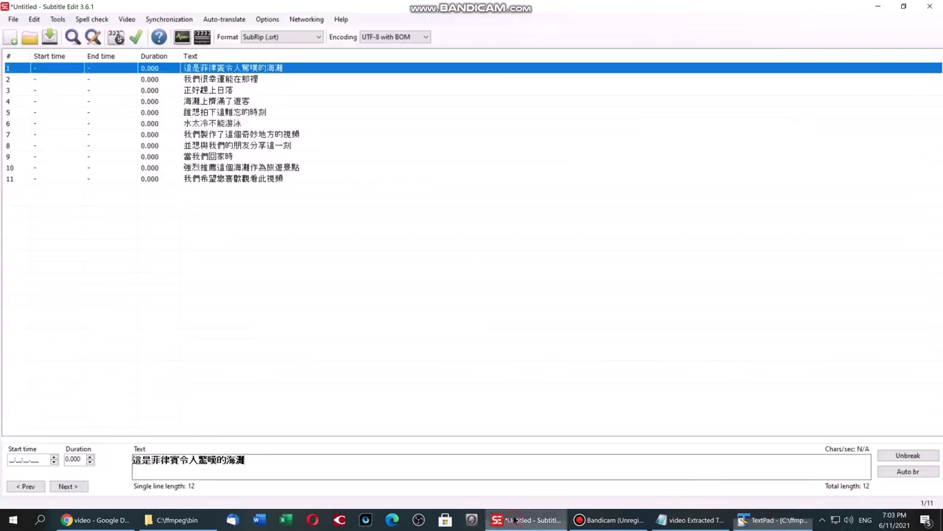
click(13, 20)
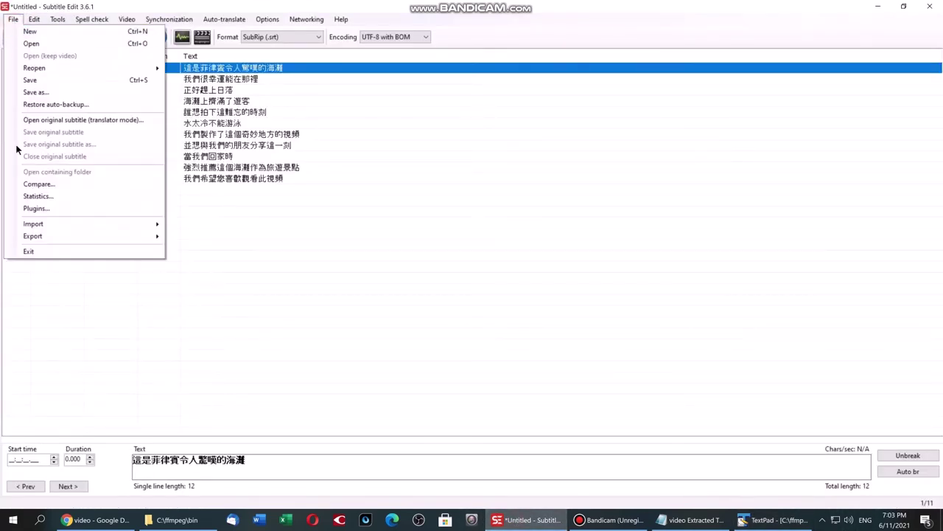
mouse_move(58, 229)
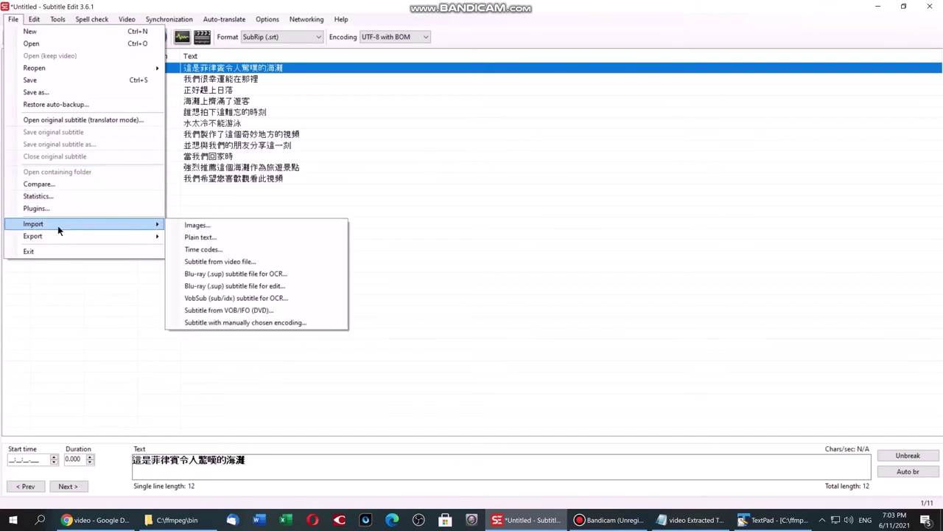
click(213, 252)
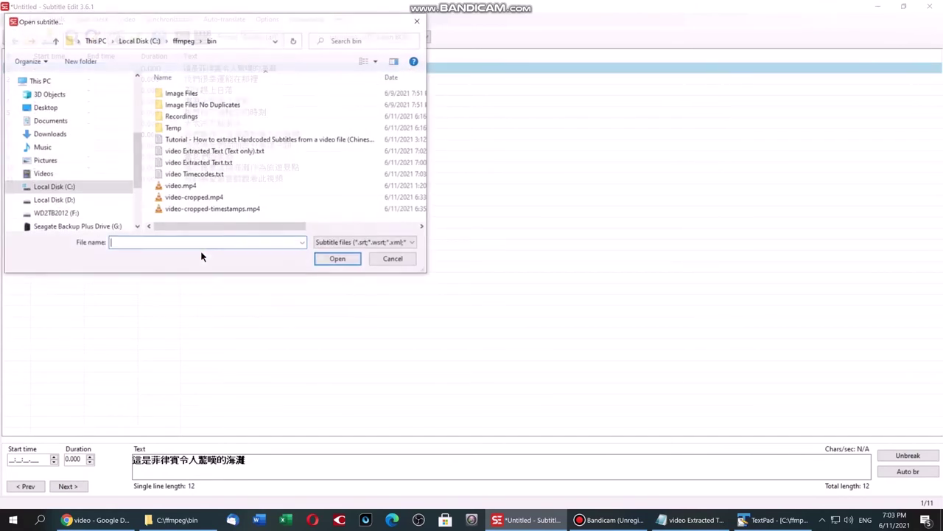
click(195, 175)
click(324, 260)
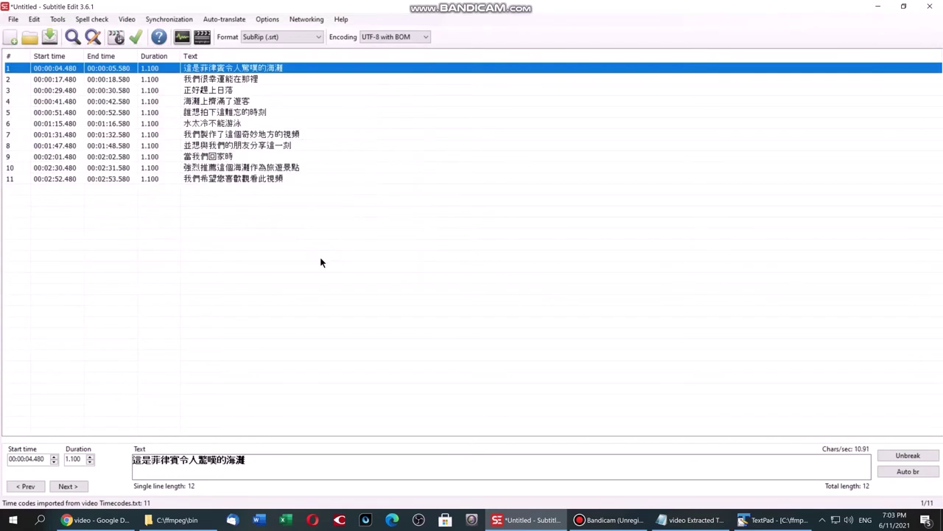
Step: Adjust the durations of all subtitles to a fixed 6000 milliseconds
click(57, 20)
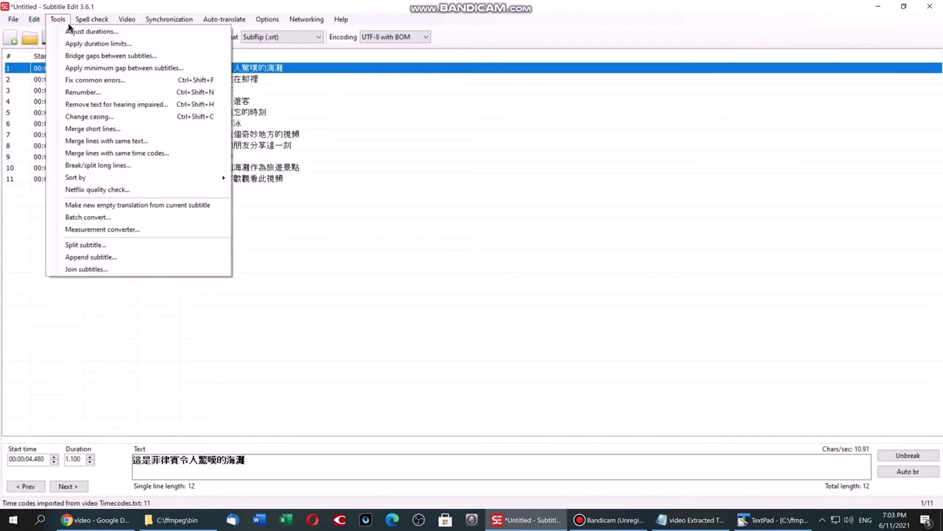
click(82, 30)
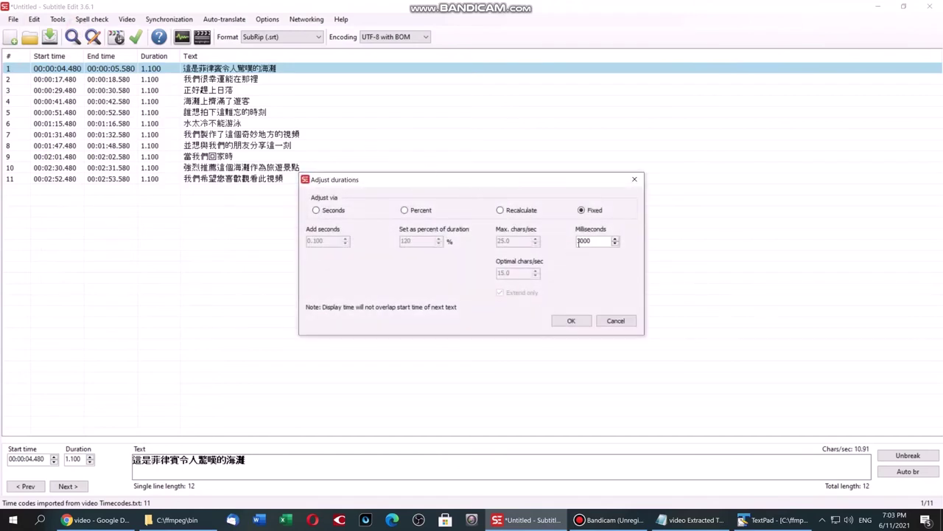
drag(579, 240, 560, 240)
click(568, 321)
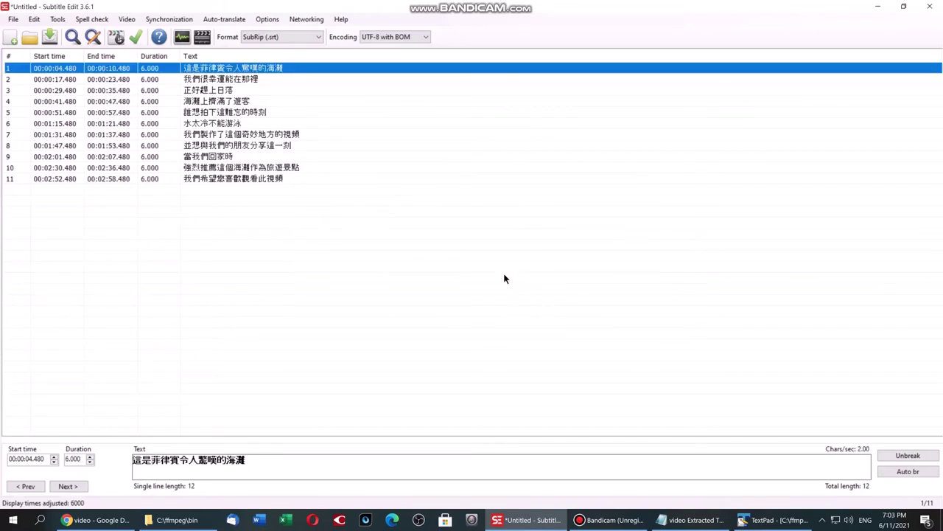
Step: Save the subtitles in SubRip format in the ffmpeg bin folder as video Chinese
click(12, 19)
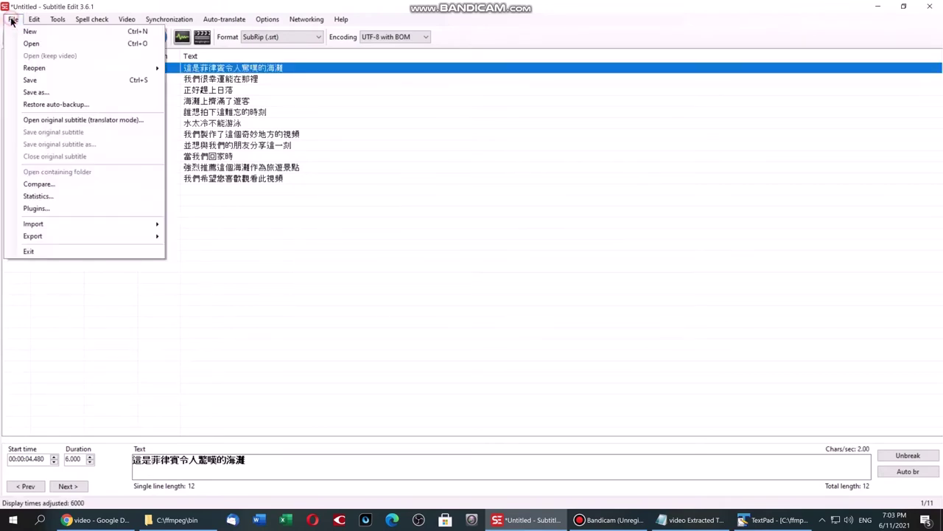
click(35, 92)
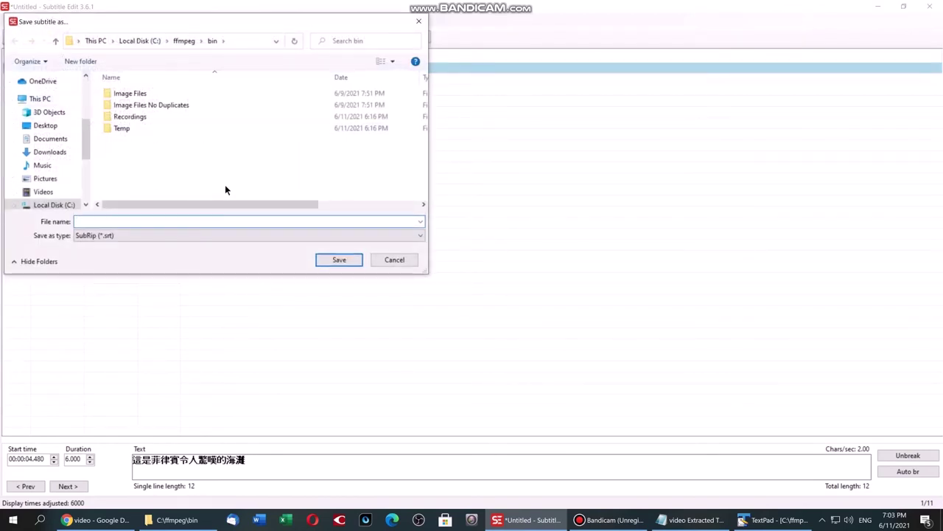
text(video Chinese)
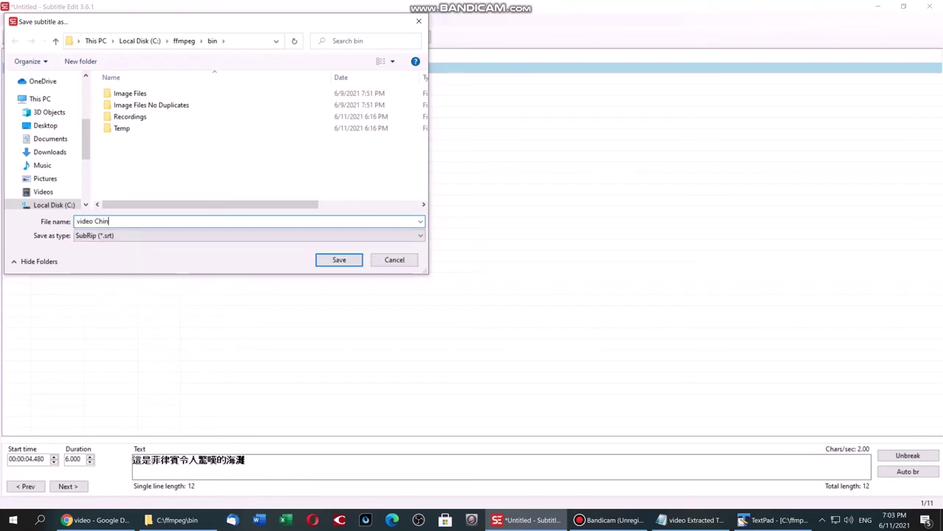
click(341, 263)
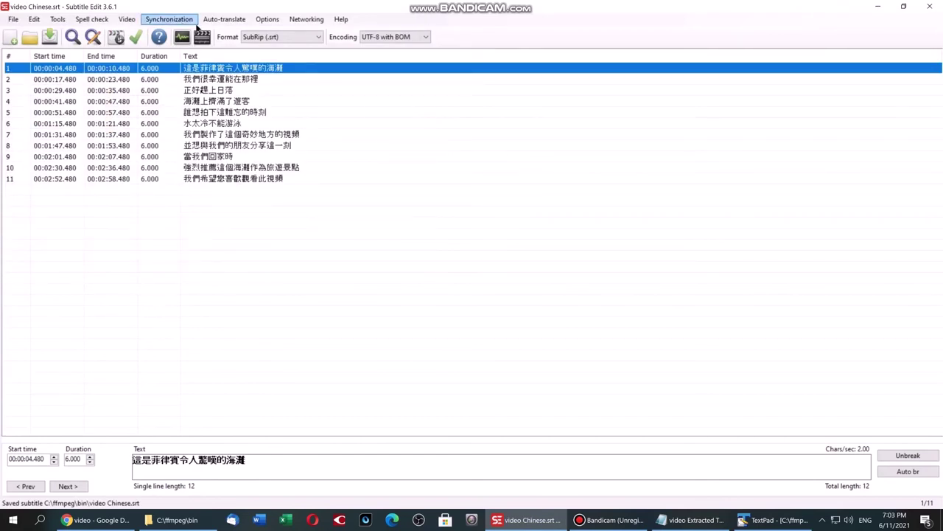
Step: Auto-translate the subtitles from Chinese to English with Google Translate V1 API and accept the translation
click(217, 20)
click(225, 31)
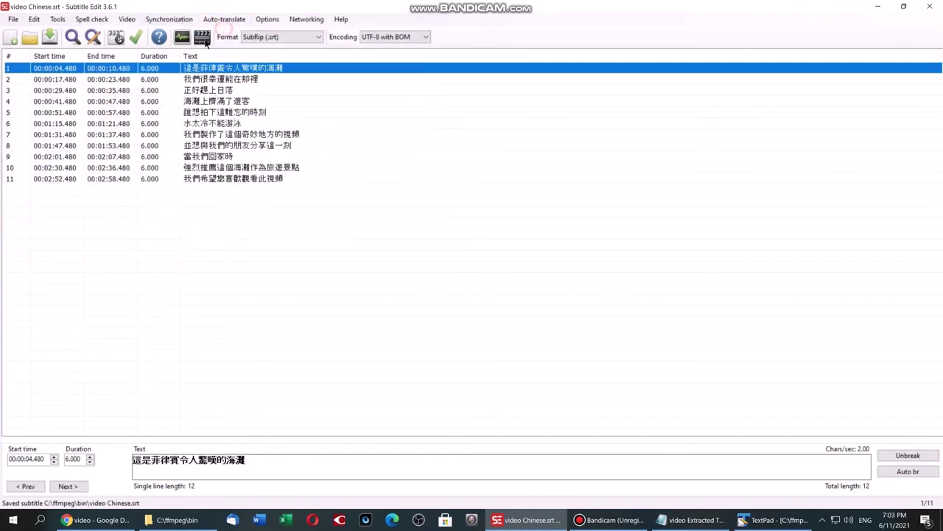
click(573, 131)
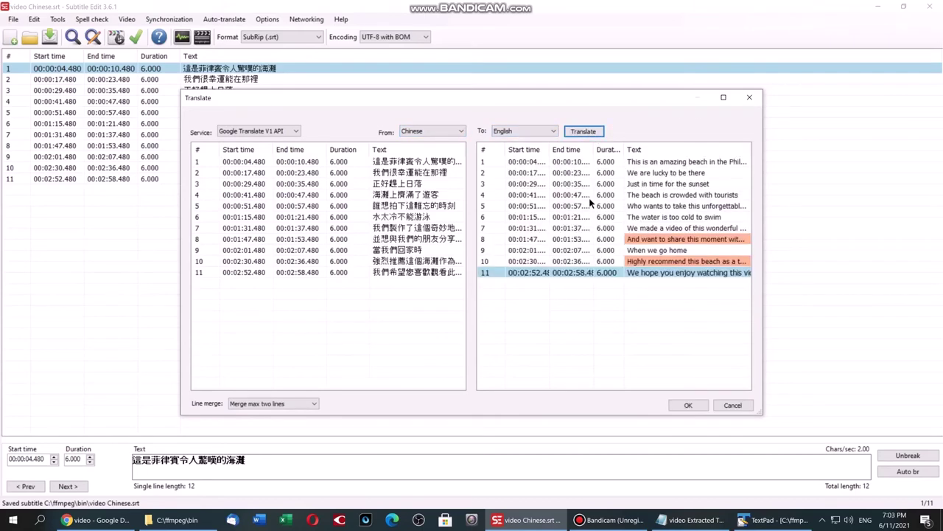
click(688, 405)
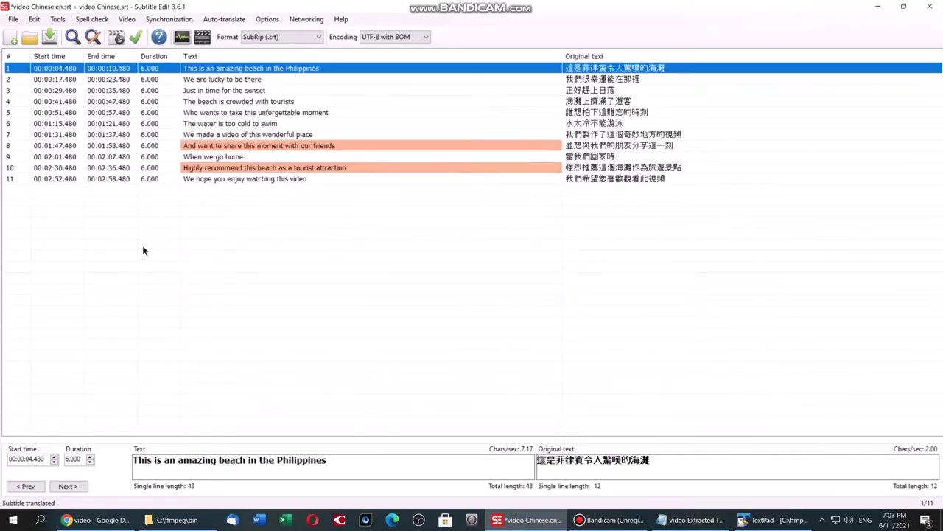
Step: Save the translated subtitles in SubRip format in the ffmpeg bin folder as video English .srt
click(14, 19)
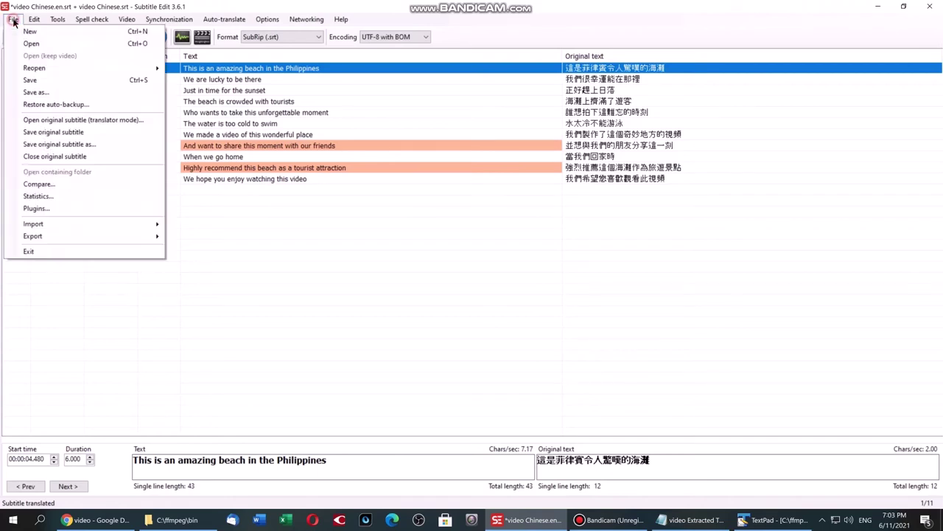
click(26, 93)
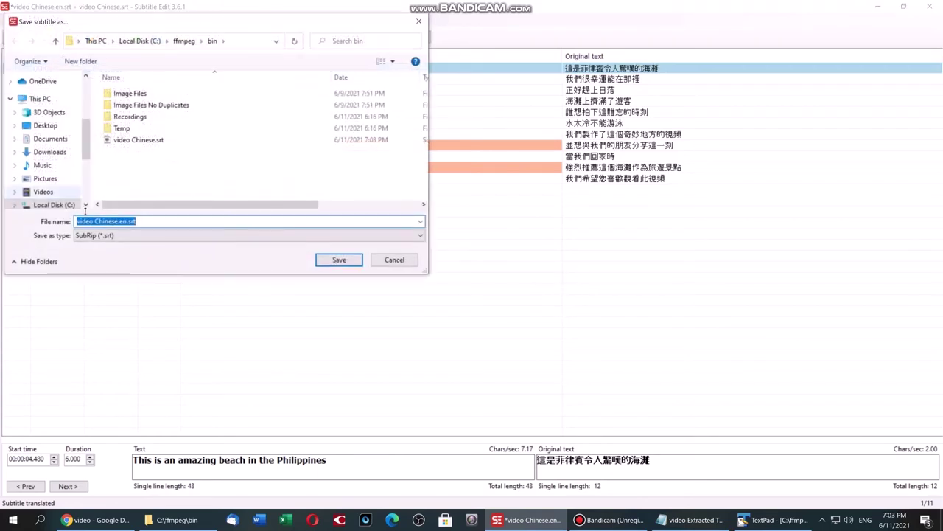
click(156, 220)
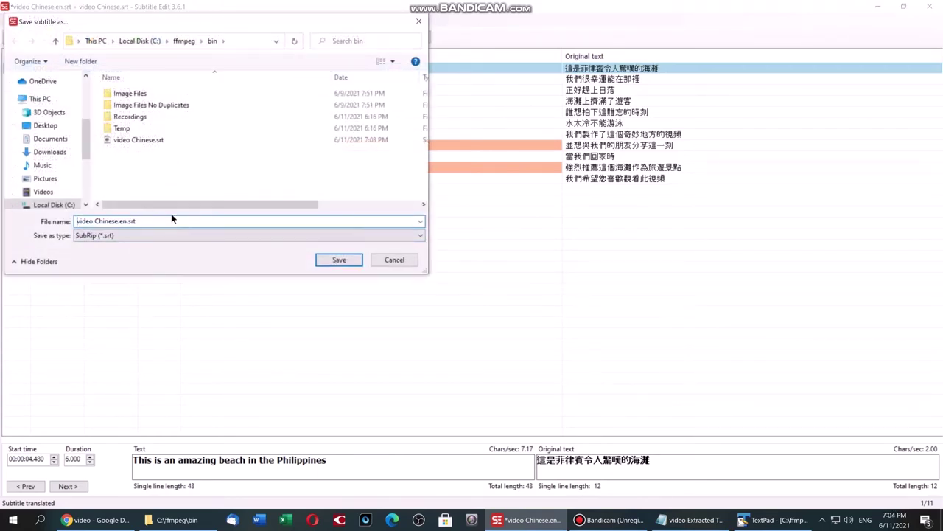
key(ctrl+Right)
text(English)
key(Delete)
key(Delete)
key(Delete)
key(Delete)
key(Delete)
key(Delete)
key(Delete)
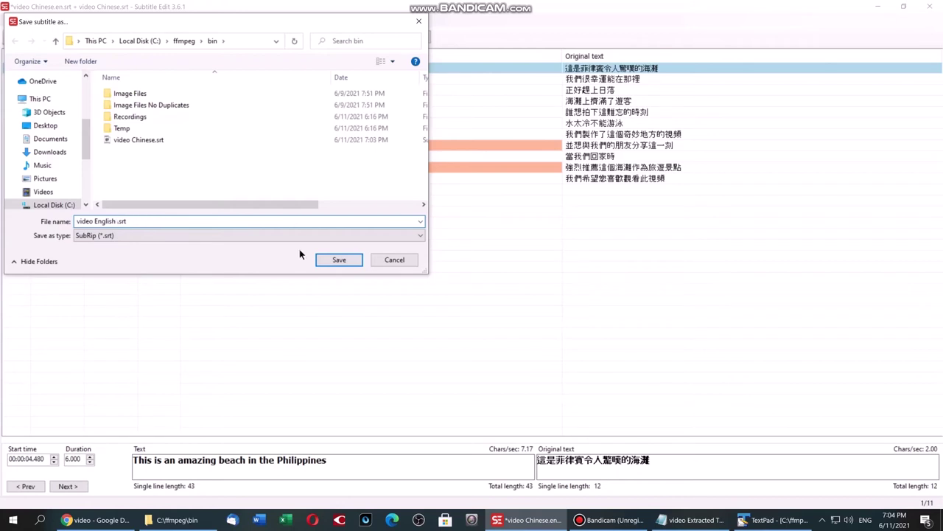
click(340, 260)
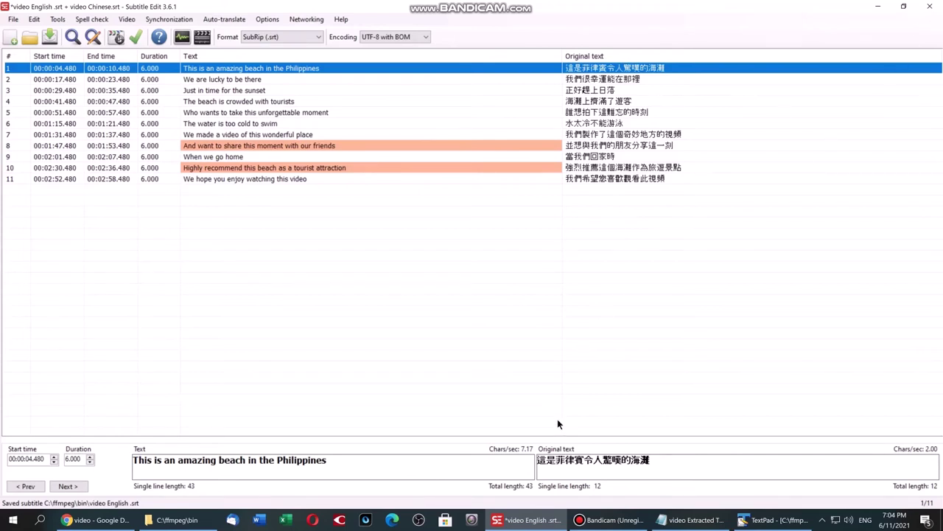
Step: Switch to the ffmpeg bin folder in File Explorer and play video.mp4 in VLC media player
click(171, 521)
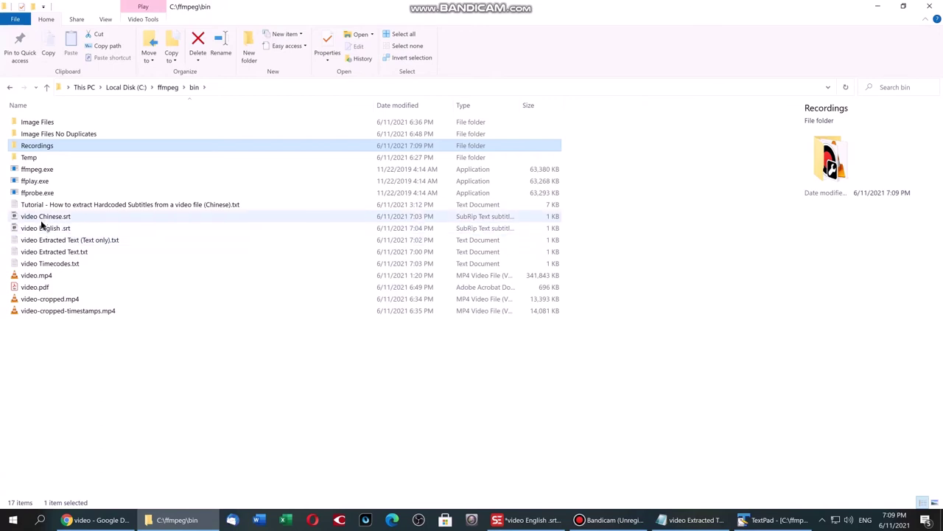
click(41, 276)
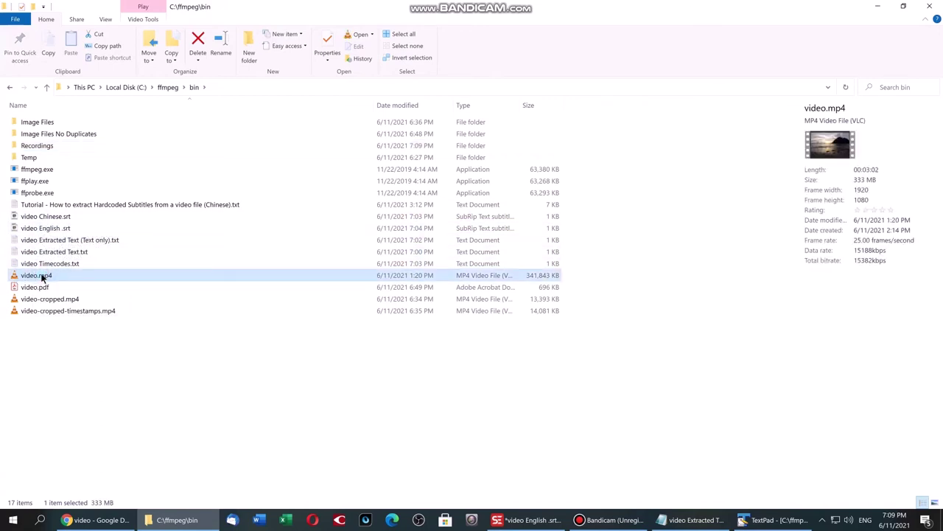
double_click(82, 276)
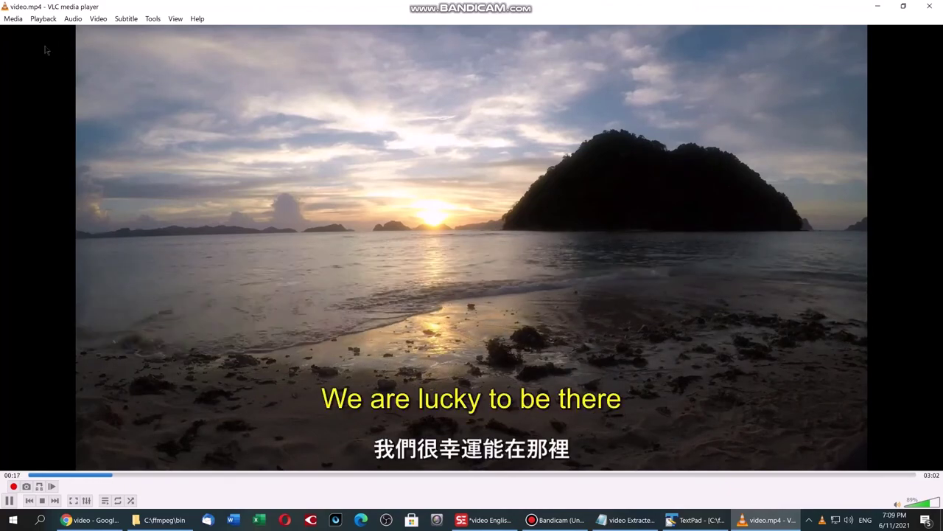
Step: Switch the video's subtitles to Track 2 and replay the video from near the beginning
click(129, 19)
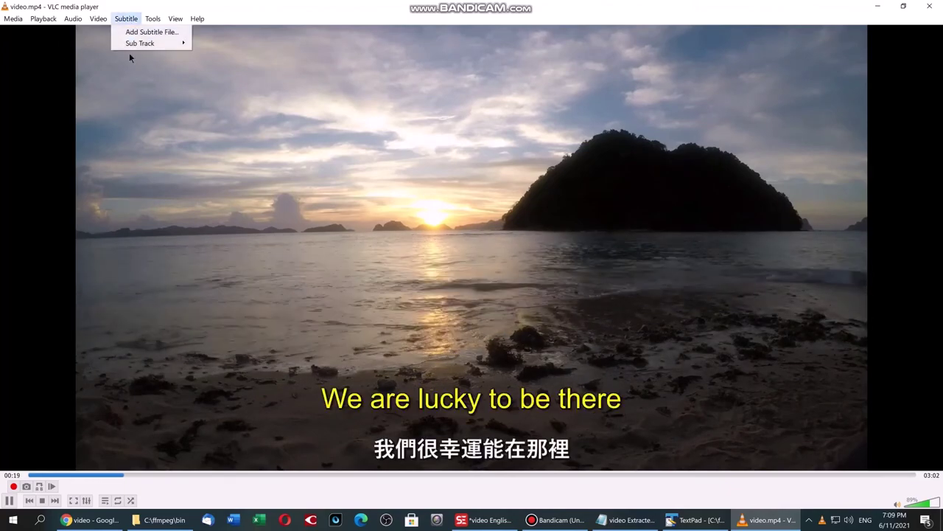
mouse_move(140, 44)
click(197, 68)
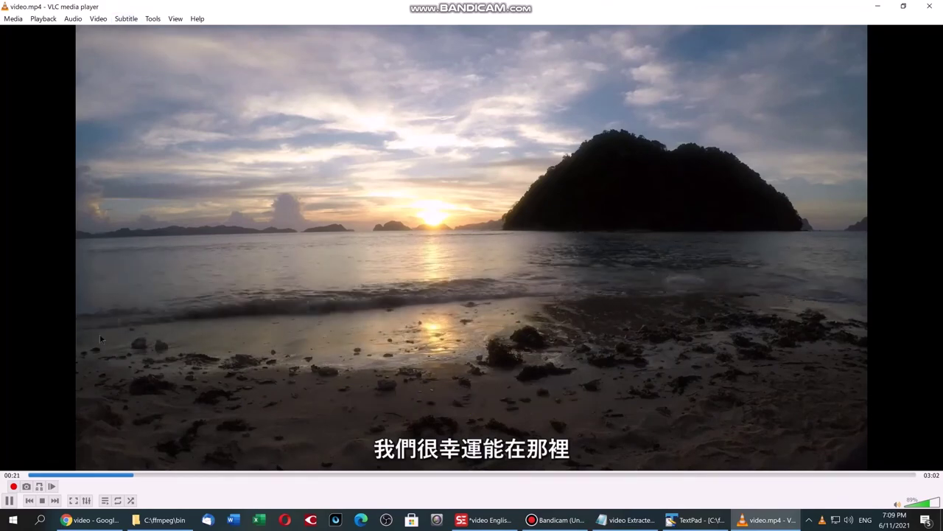
click(35, 475)
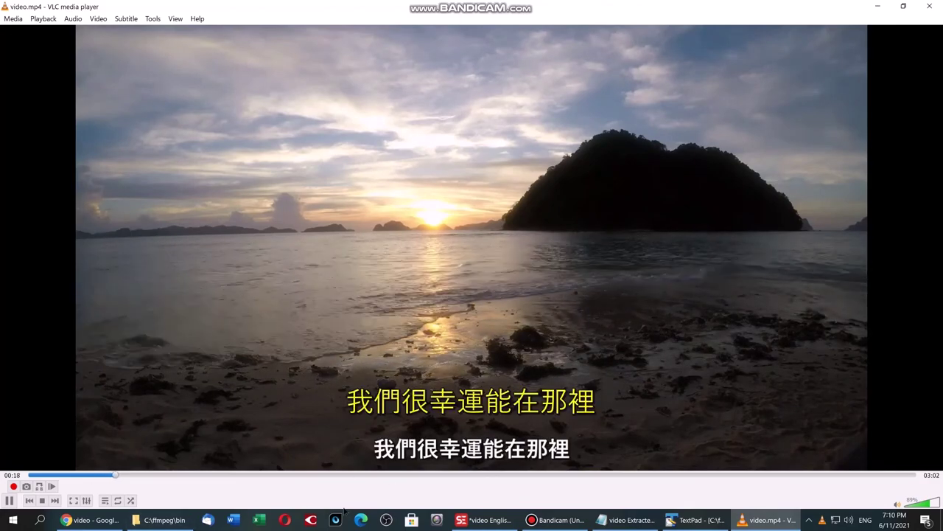
Step: Switch the subtitles to Track 1, play the video through, and return to the ffmpeg bin folder in File Explorer
click(127, 20)
mouse_move(137, 45)
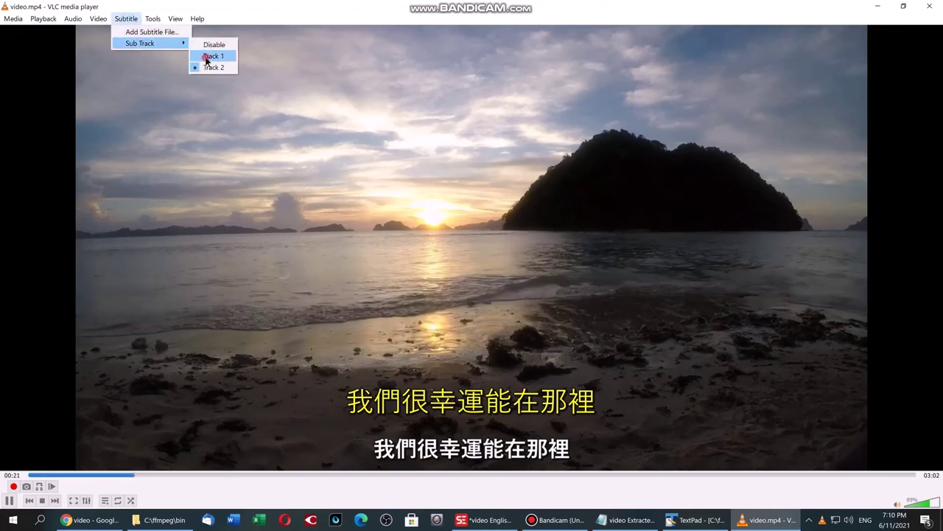
click(208, 56)
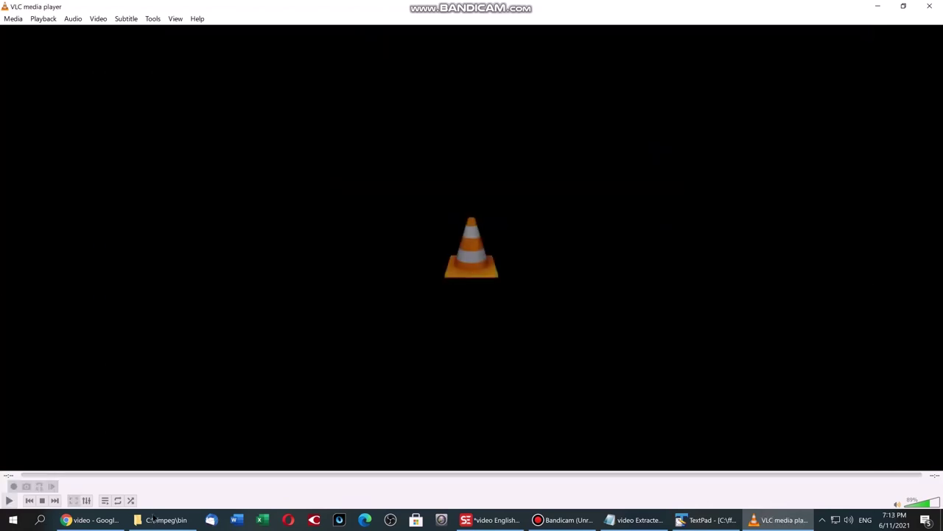
click(156, 519)
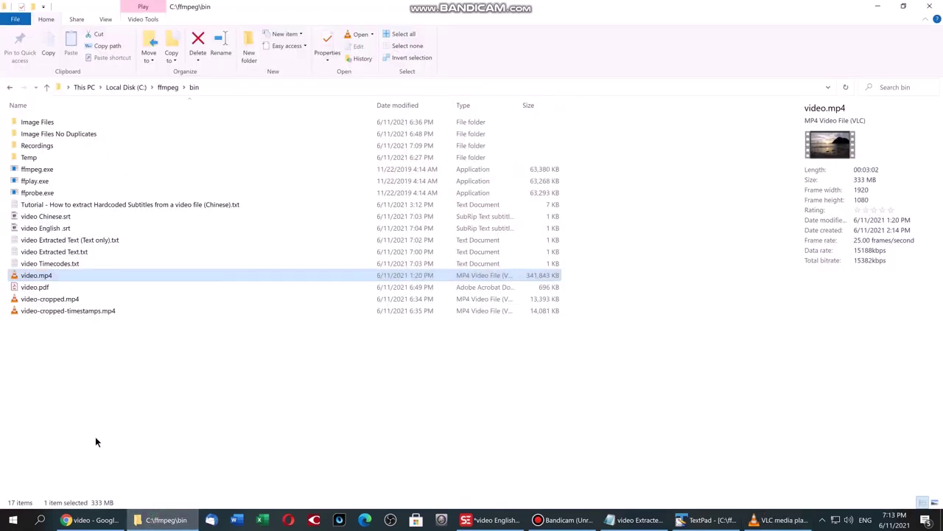